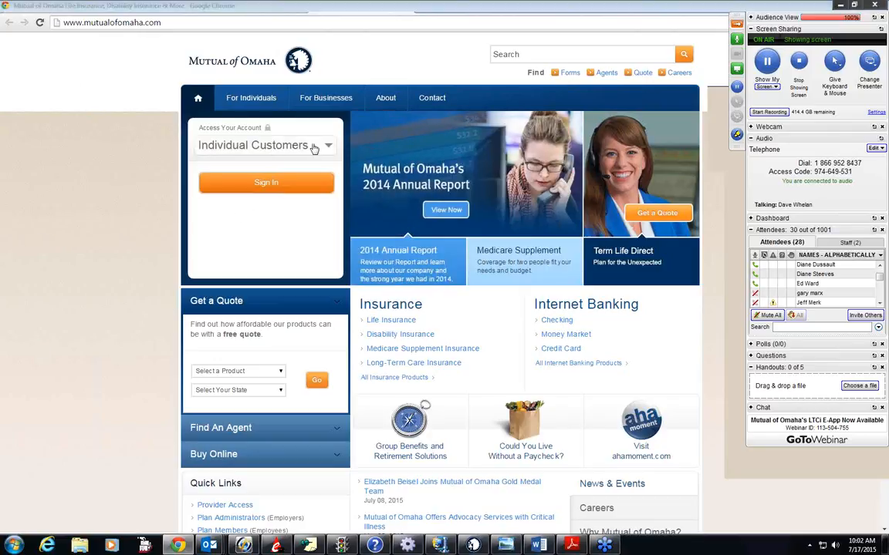
# - Sign in to the Mutual of Omaha site as Sales Professionals with the prefilled credentials and open the Sales Tools page
pyautogui.click(327, 147)
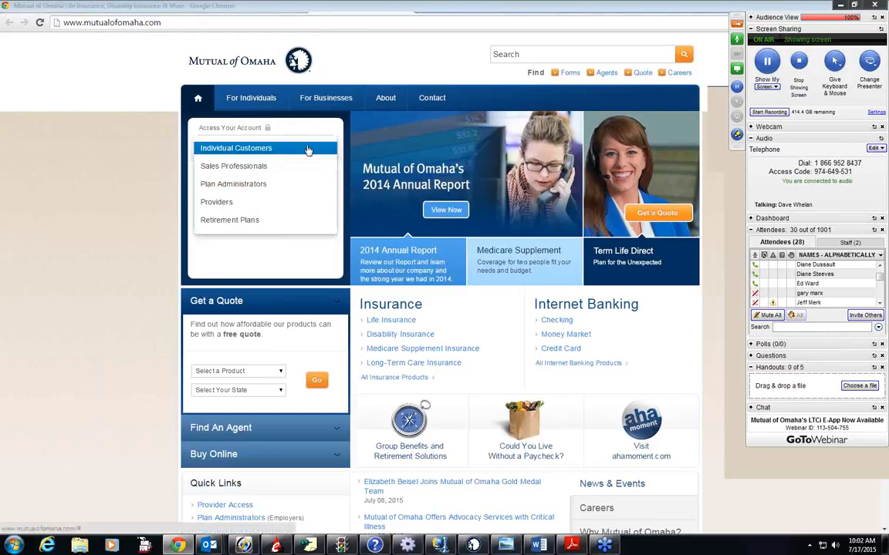
pyautogui.click(230, 168)
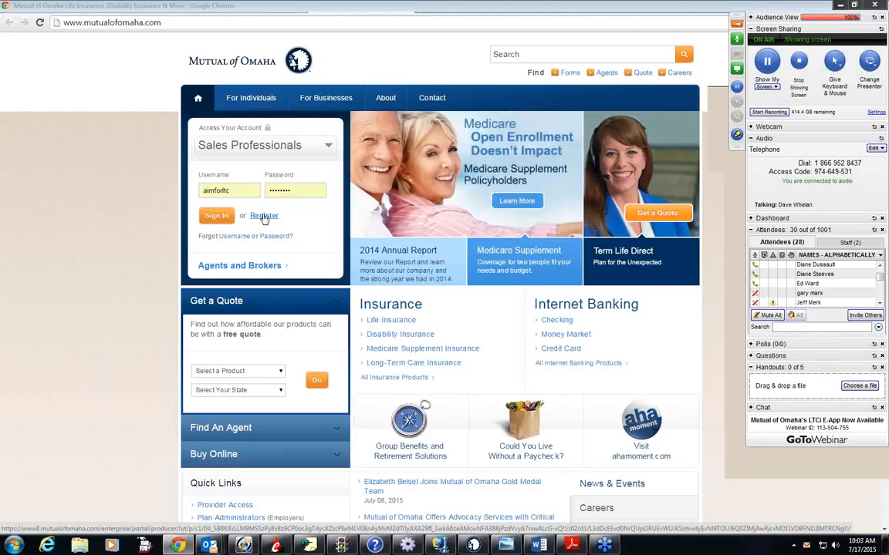
pyautogui.click(215, 219)
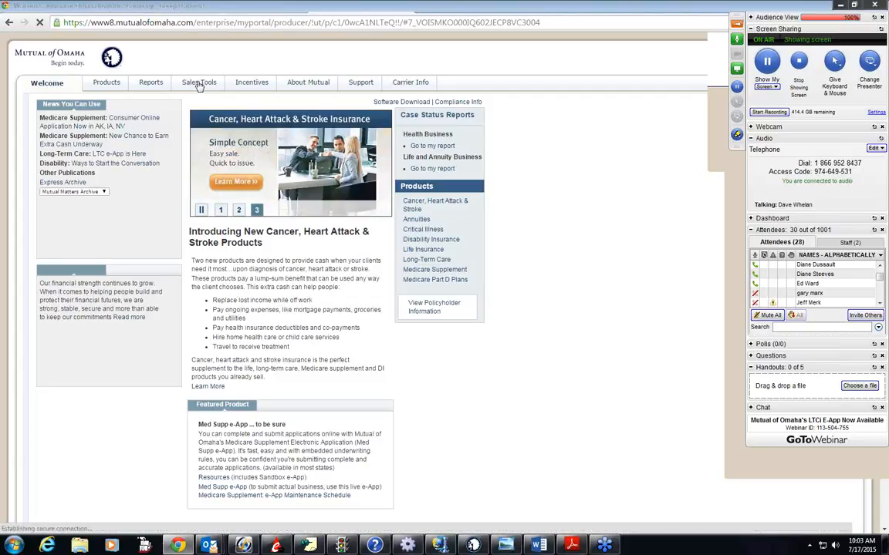
pyautogui.click(200, 85)
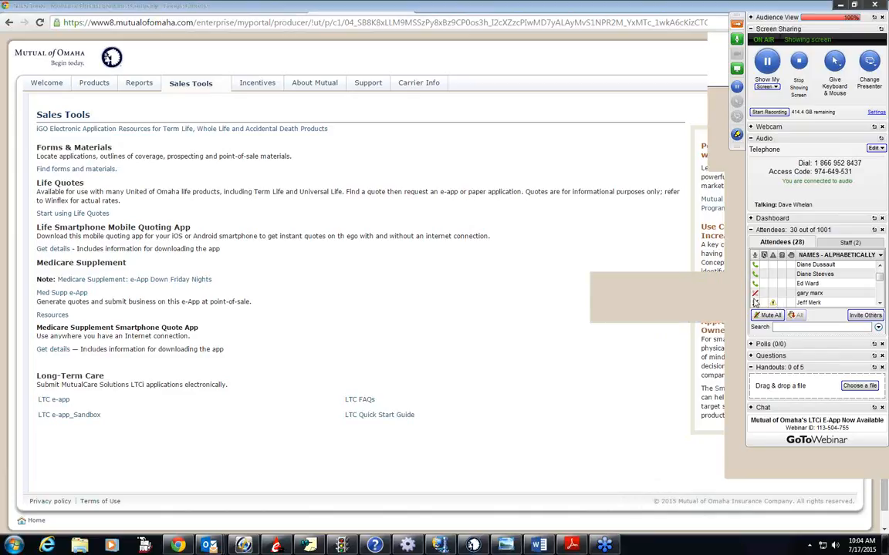
# - Switch to Word to review the account setup and quote software download instructions, and return to the Sales Tools page
pyautogui.click(883, 307)
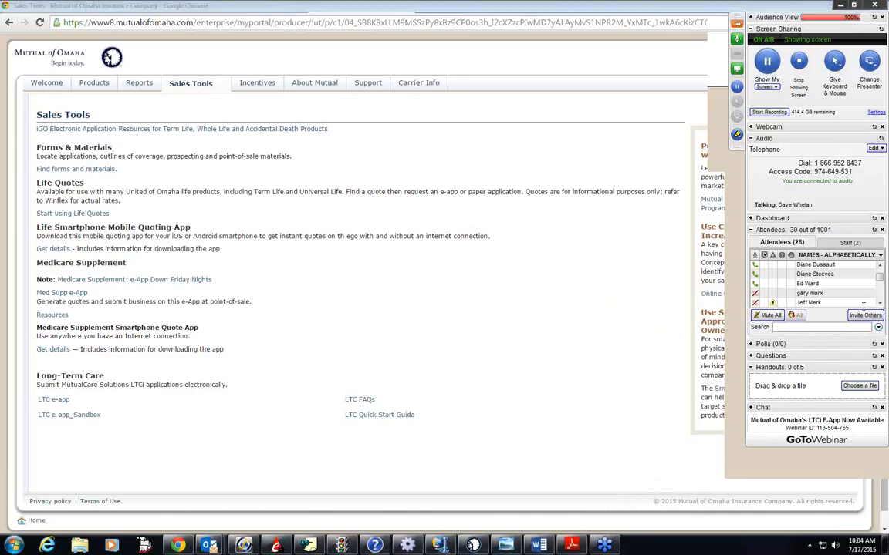
pyautogui.click(539, 546)
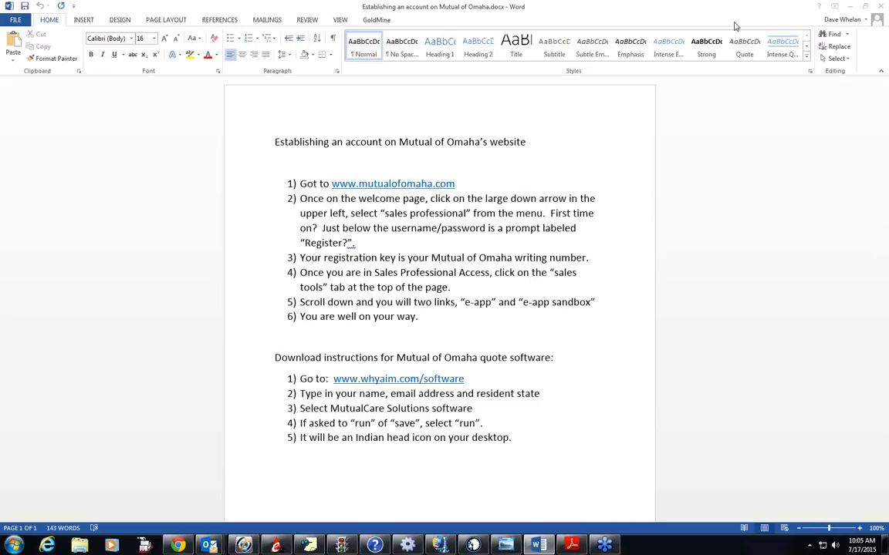
pyautogui.click(850, 6)
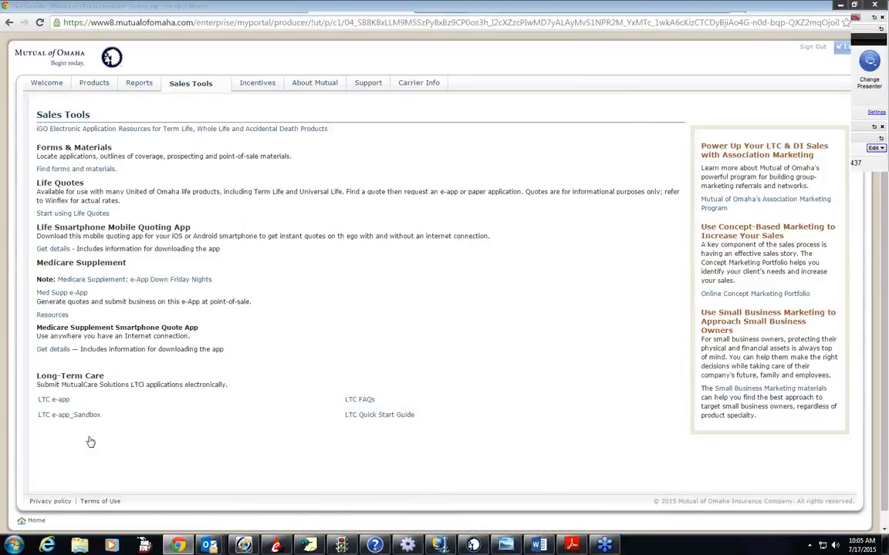
# - Open the LTC e-app and bring up its page for starting a new Long Term Care application
pyautogui.click(66, 402)
pyautogui.click(359, 8)
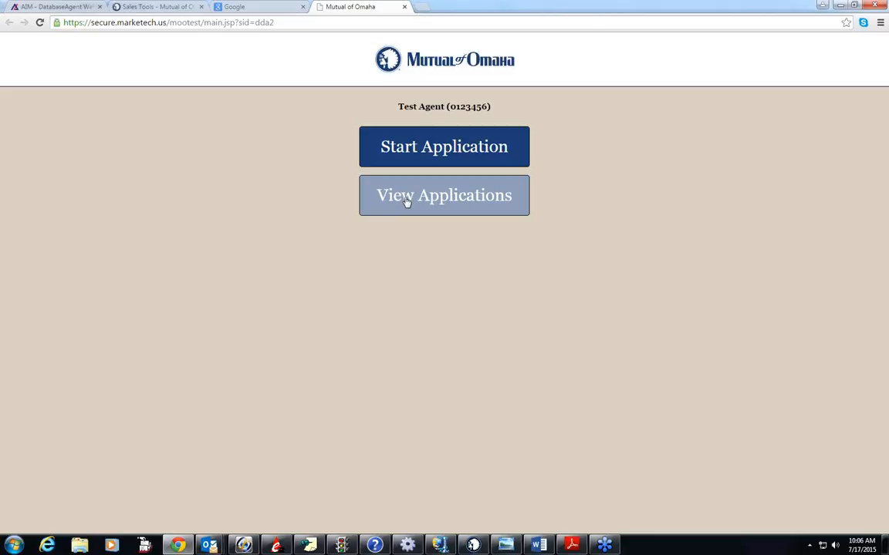
pyautogui.click(409, 148)
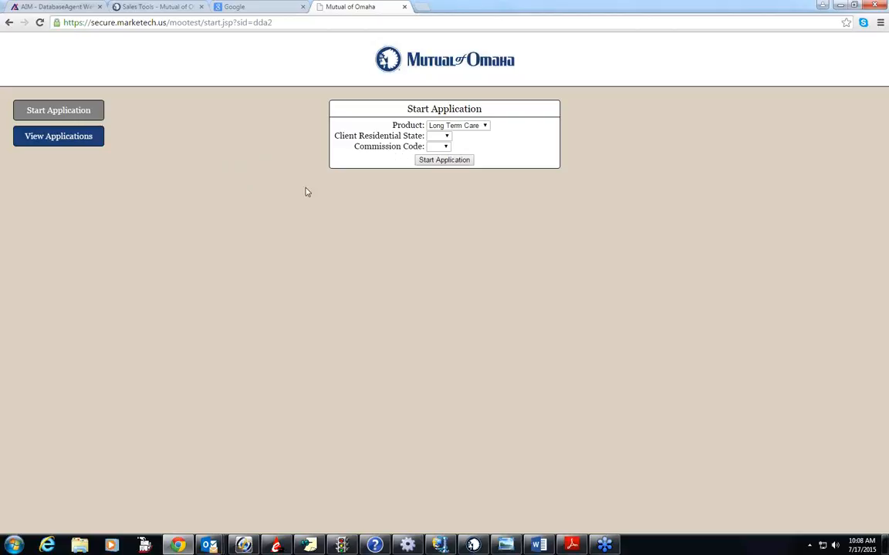
# - List the existing applications and open the one created 06/18/2015 11:31 AM with Signing status
pyautogui.click(57, 137)
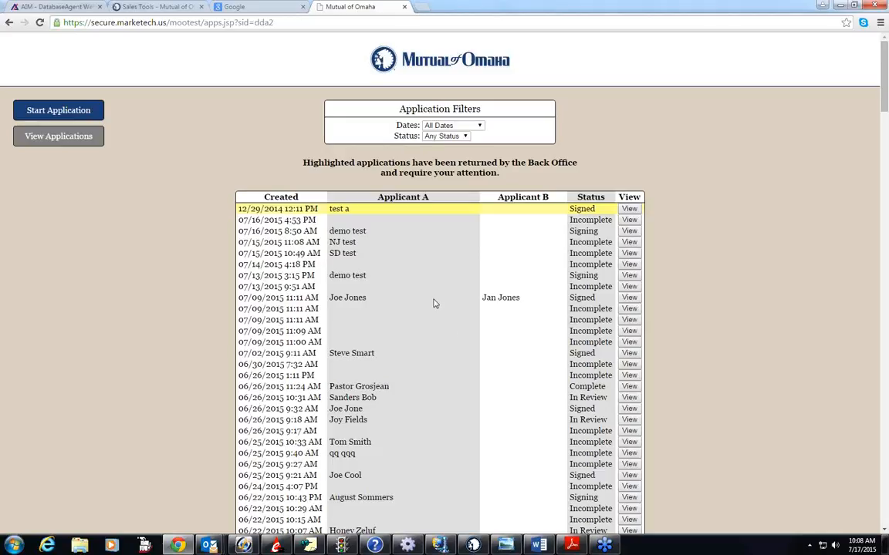
pyautogui.scroll(-2, 435, 302)
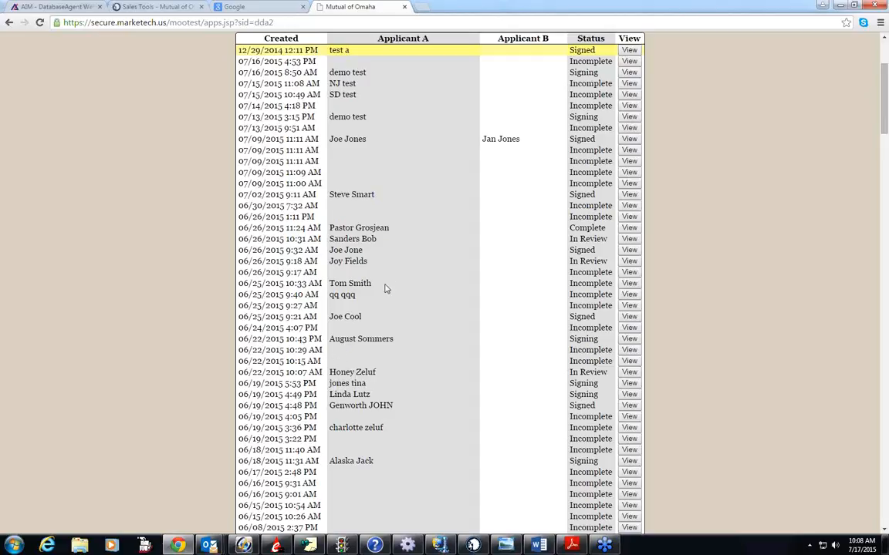
pyautogui.click(629, 461)
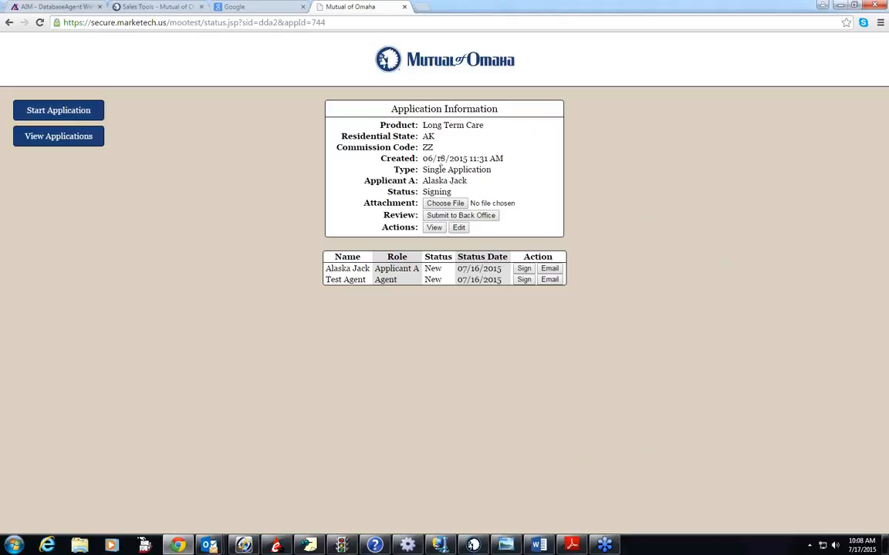
# - Open the whole application for editing, agreeing to cancel its signature request
pyautogui.click(458, 228)
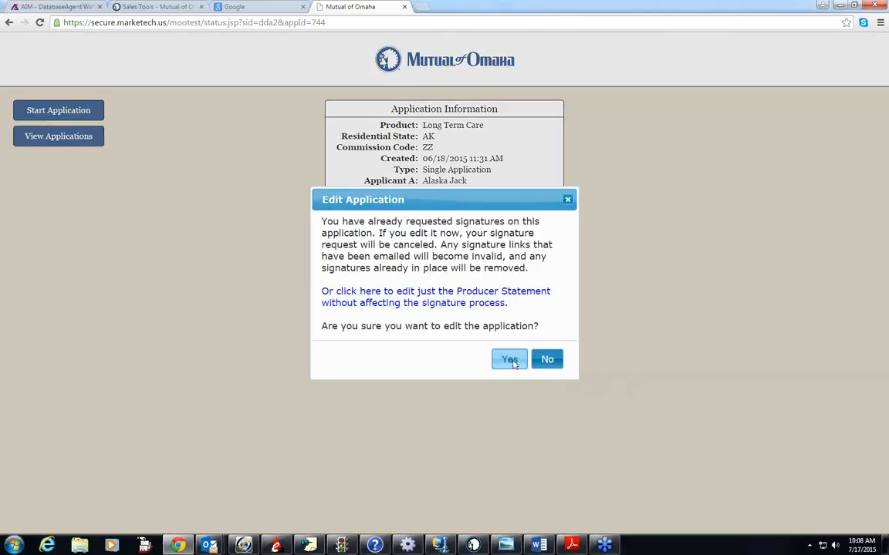
pyautogui.click(546, 360)
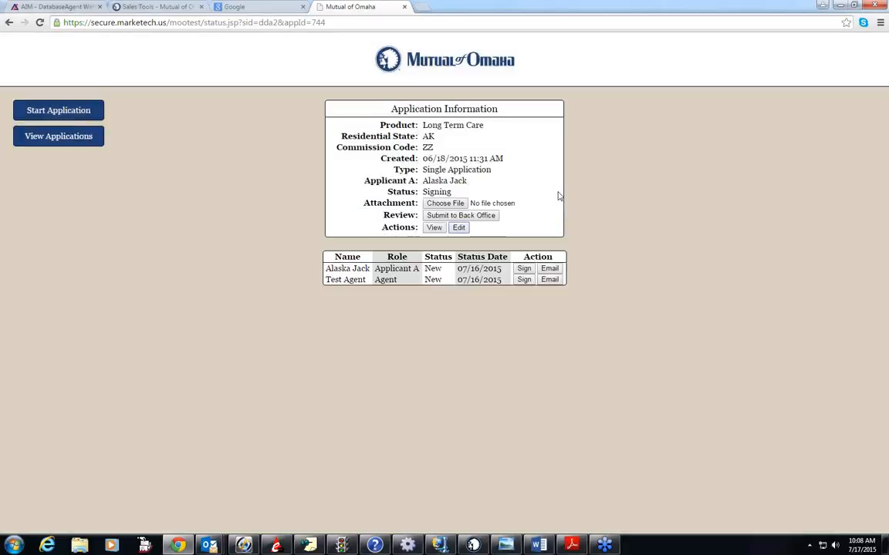
pyautogui.click(459, 229)
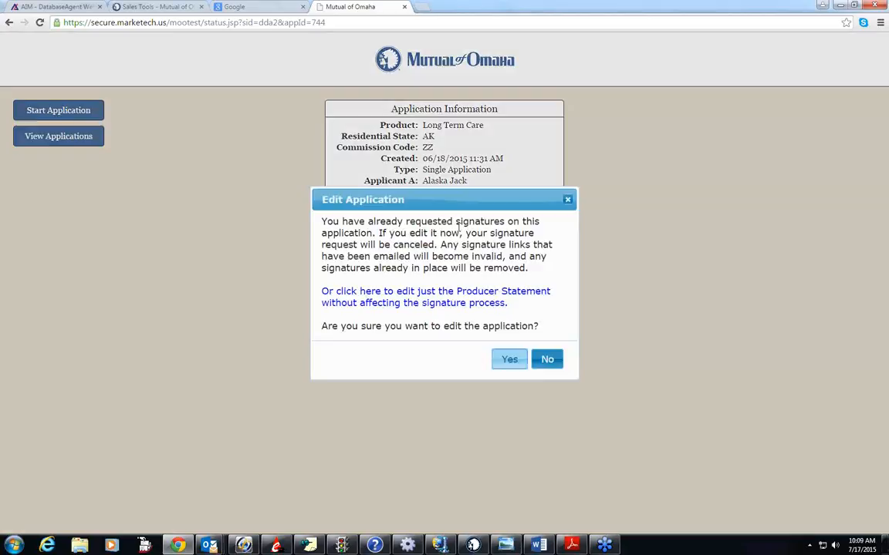
pyautogui.click(509, 359)
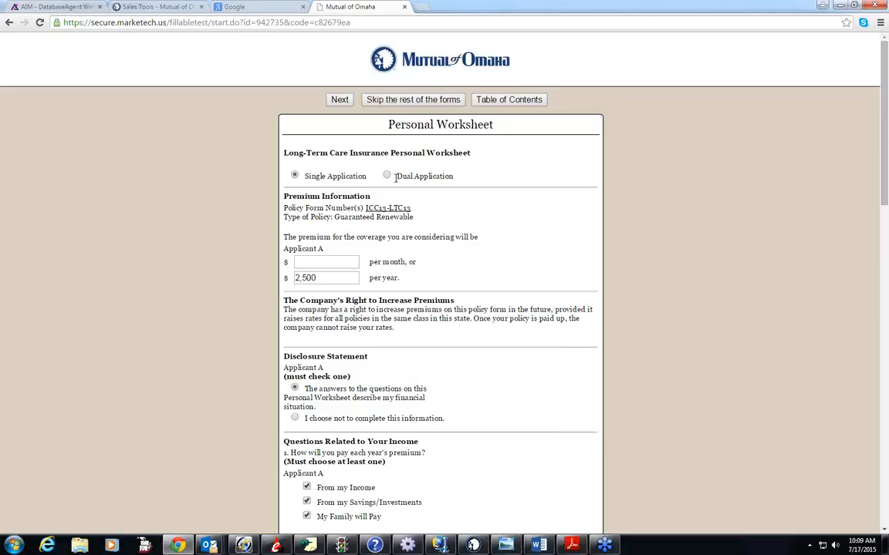
# - Try the Dual Application option on the Personal Worksheet, return to Single Application, and look over the income questions
pyautogui.click(388, 176)
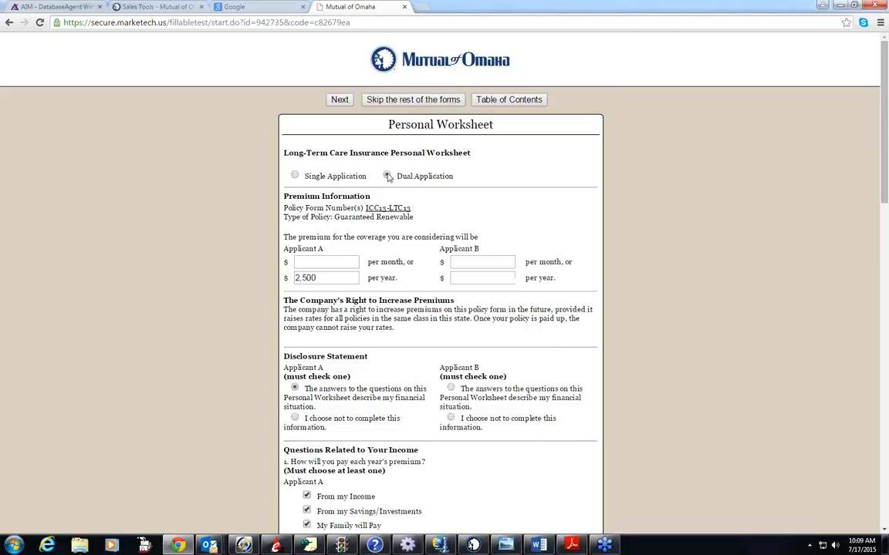
pyautogui.click(293, 175)
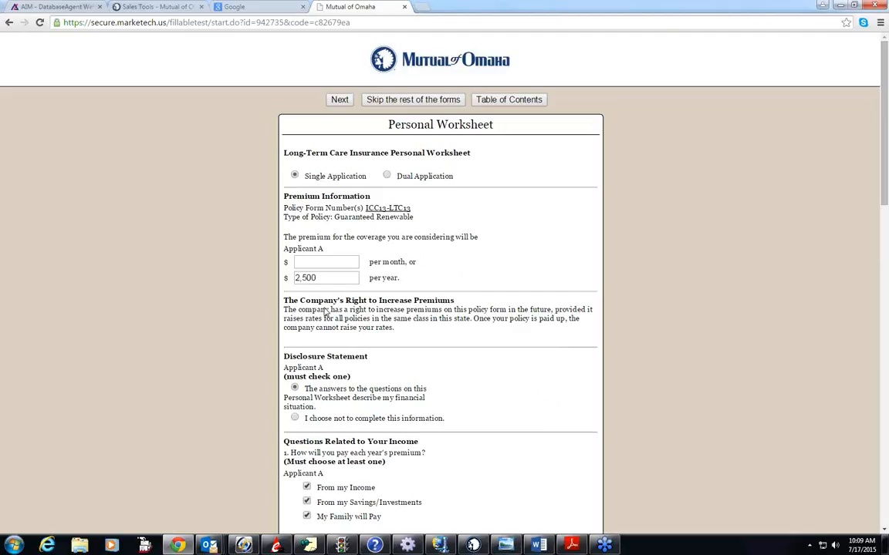
pyautogui.scroll(-5, 327, 312)
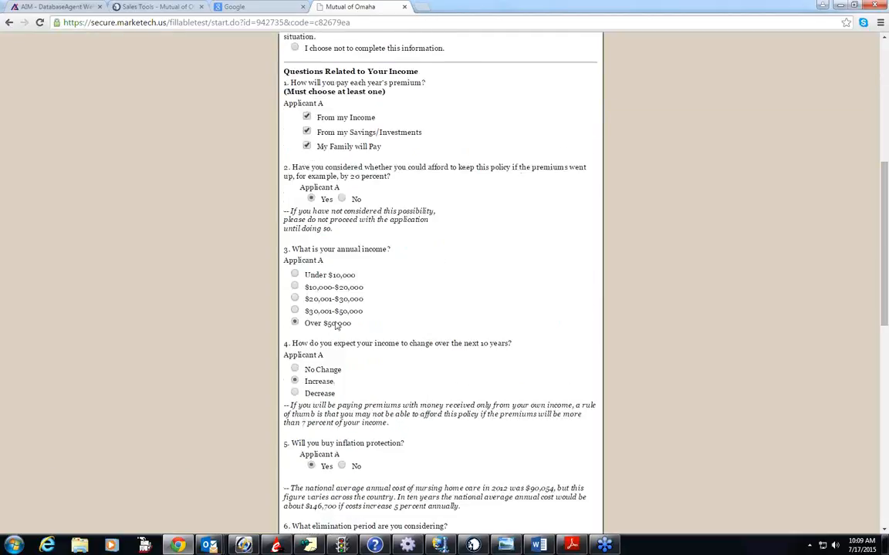
pyautogui.scroll(4, 328, 314)
pyautogui.scroll(2, 337, 337)
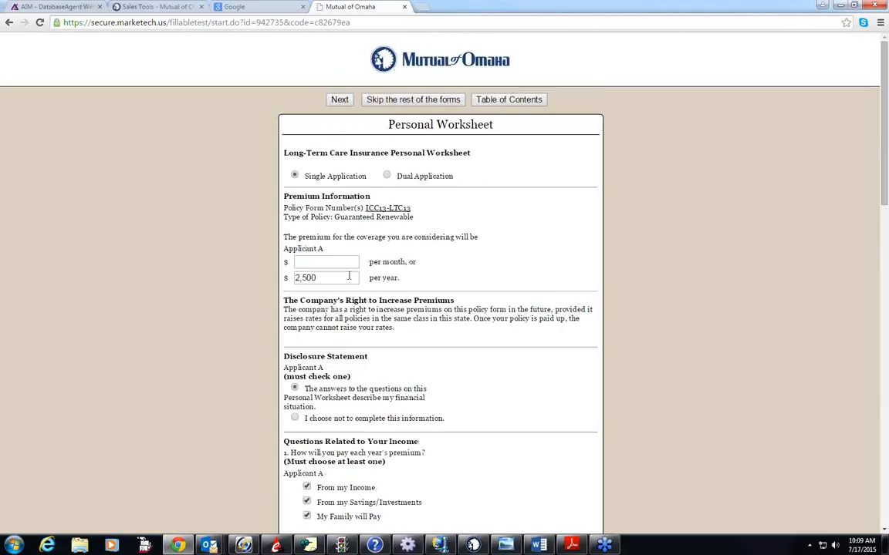
# - Try the option not to complete the disclosure information, reselect the answered-questions statement, and look through the worksheet
pyautogui.click(296, 419)
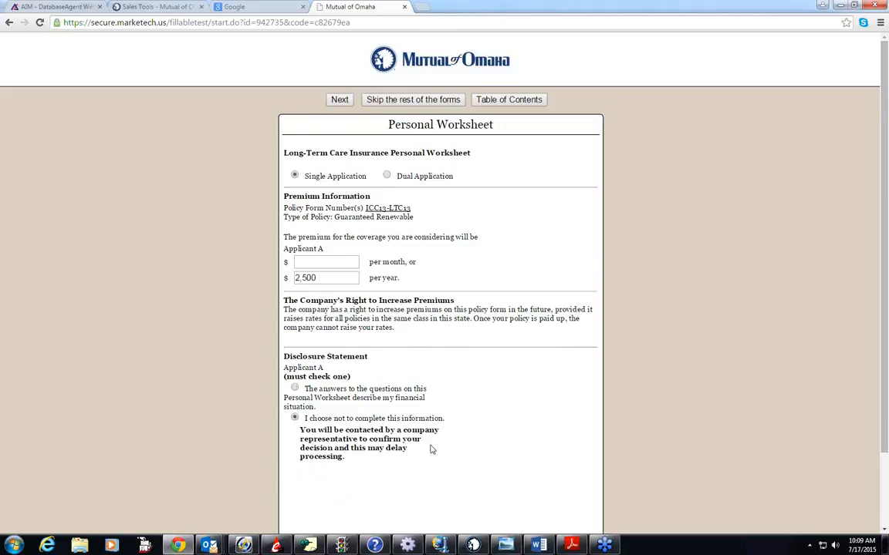
pyautogui.scroll(-2, 420, 452)
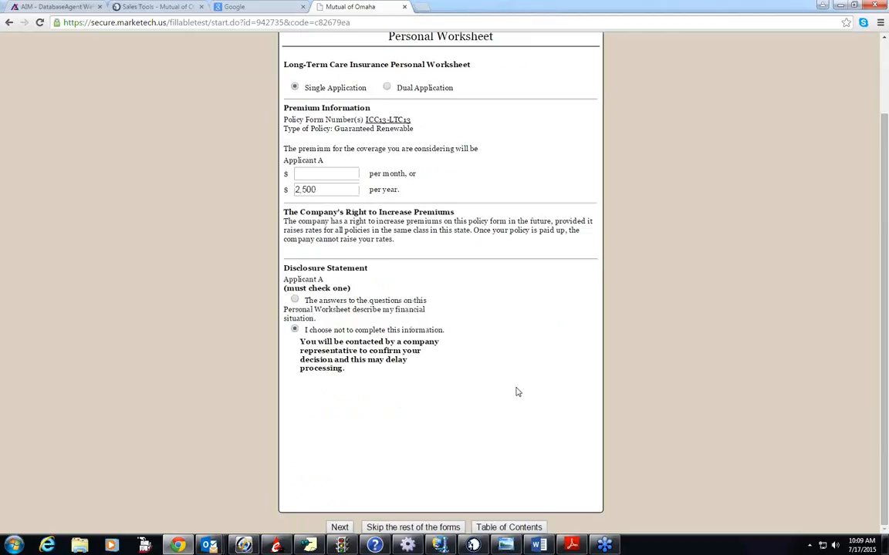
pyautogui.click(295, 301)
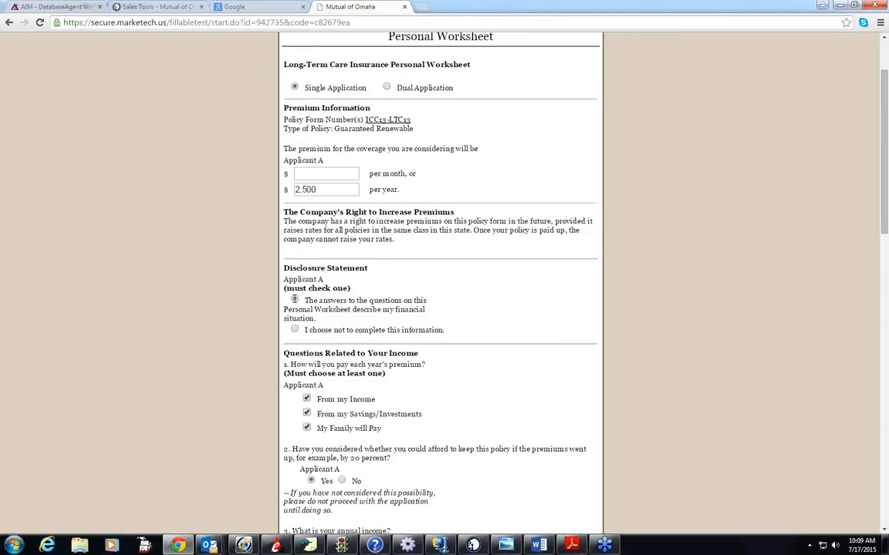
pyautogui.scroll(-5, 380, 383)
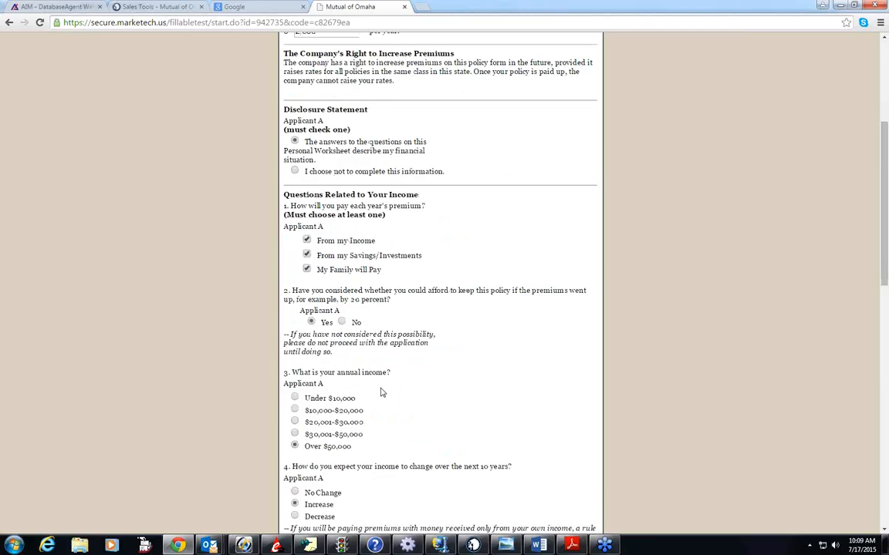
pyautogui.scroll(-8, 380, 394)
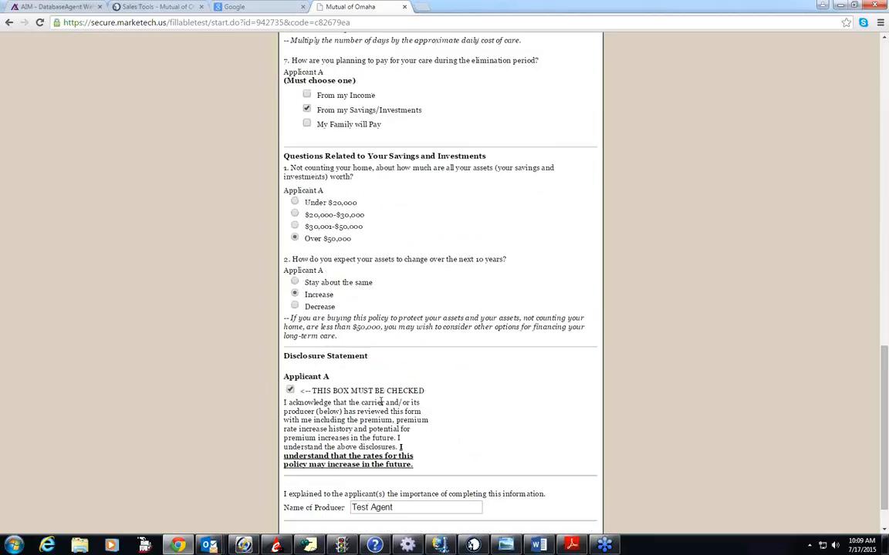
pyautogui.scroll(15, 381, 414)
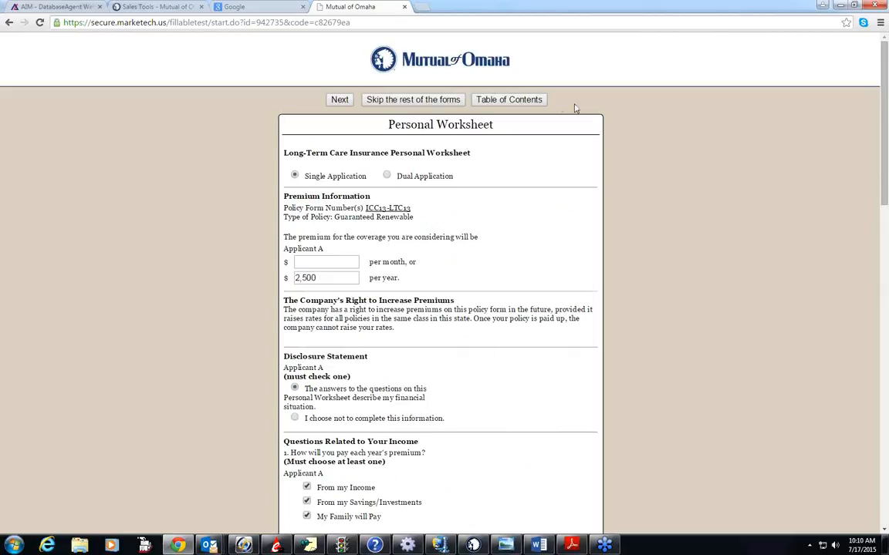
# - Open Section A - General Information from the table of contents and review the applicant's personal details through the Beneficiary fields
pyautogui.click(529, 101)
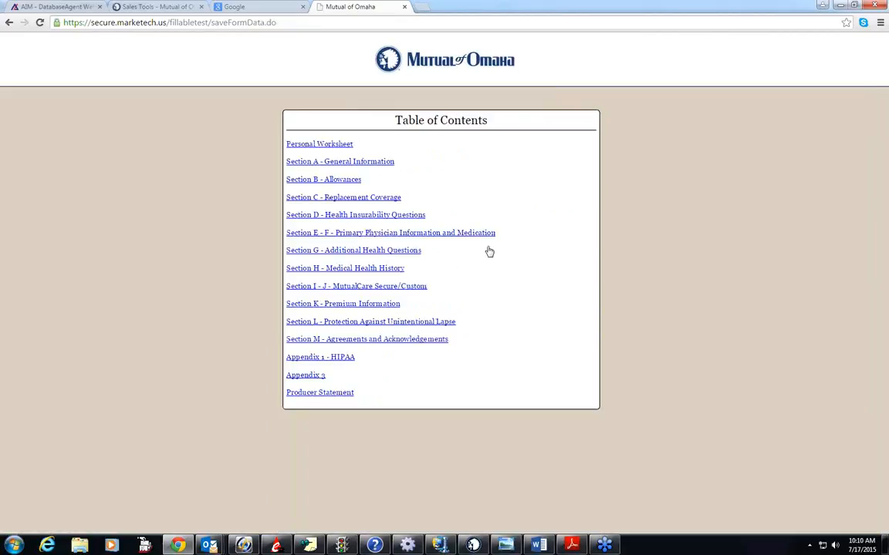
pyautogui.click(348, 162)
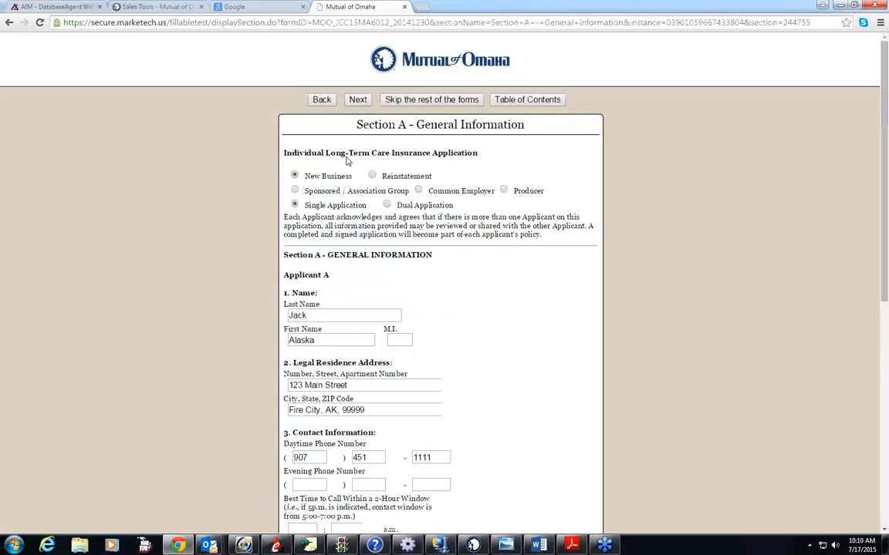
pyautogui.scroll(-3, 445, 305)
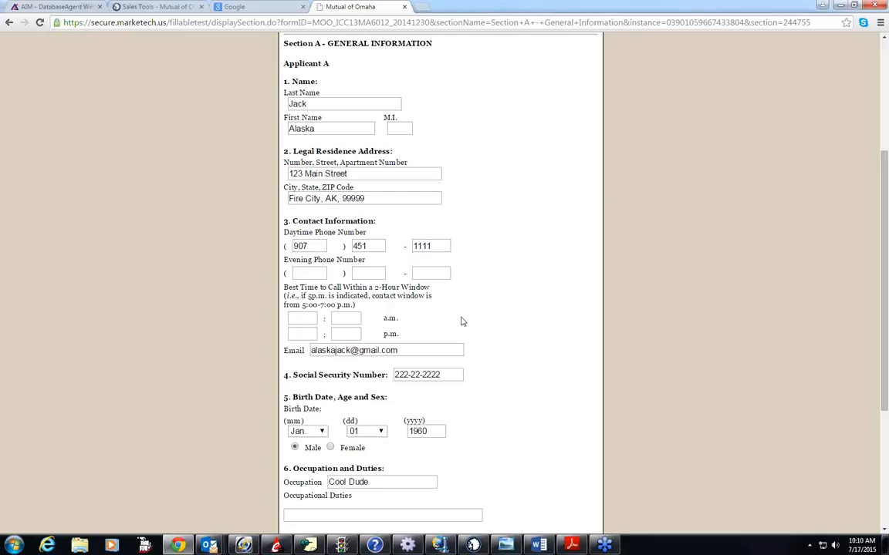
pyautogui.scroll(-1, 461, 317)
pyautogui.scroll(-3, 462, 320)
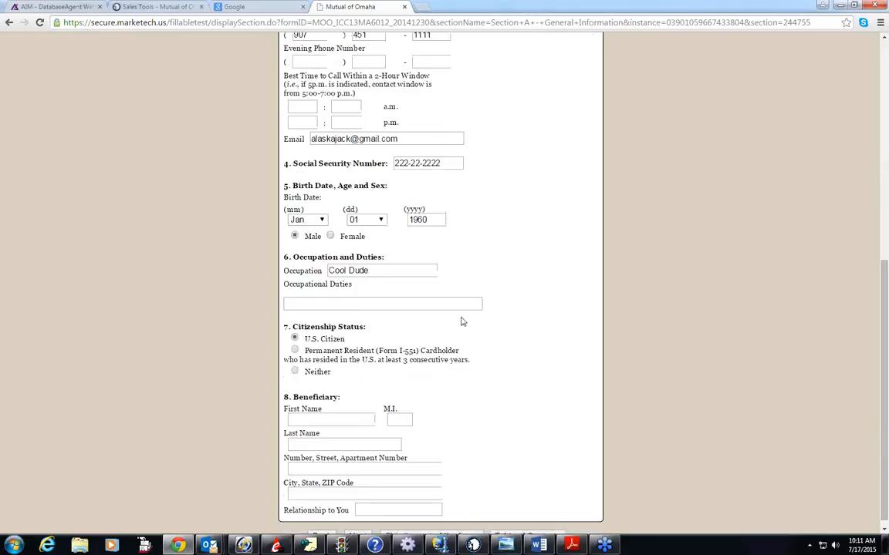
pyautogui.scroll(-1, 461, 323)
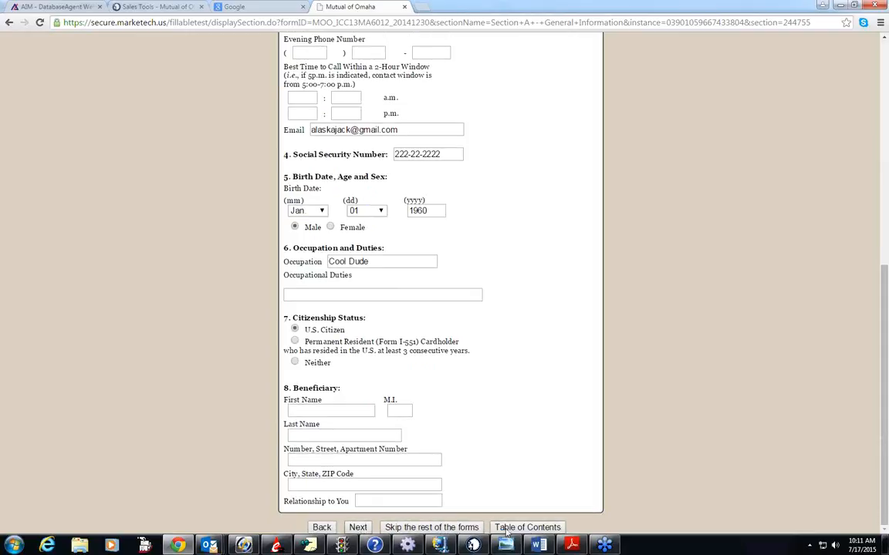
# - Open Section D - Health Insurability Questions from the table of contents and try Yes on question 1 before restoring No
pyautogui.click(364, 527)
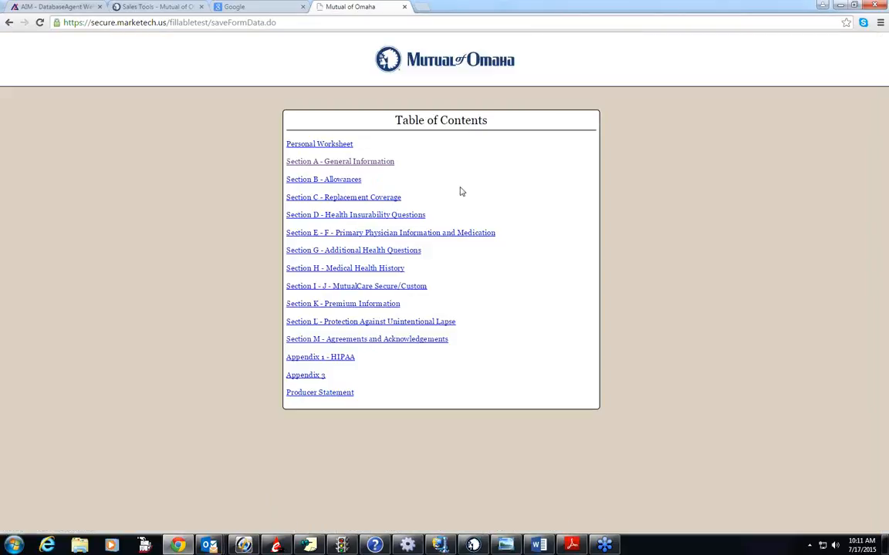
pyautogui.click(372, 215)
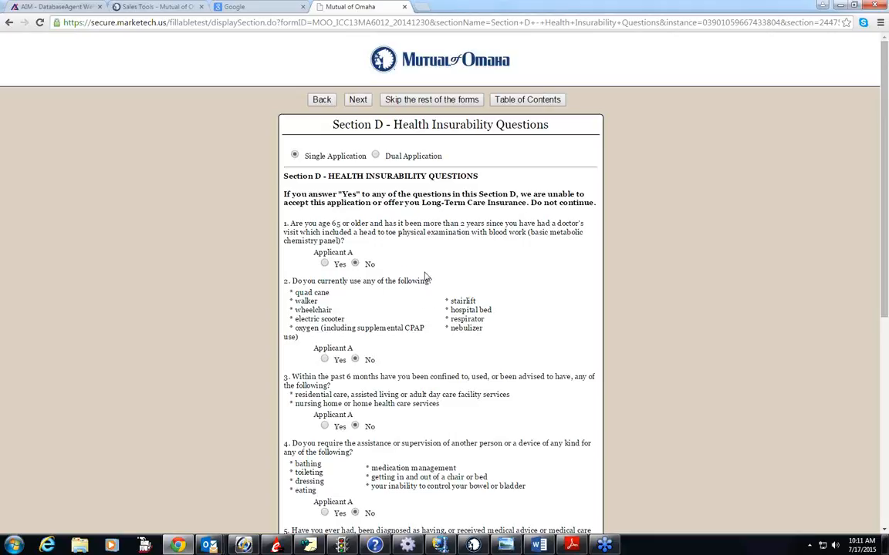
pyautogui.click(324, 264)
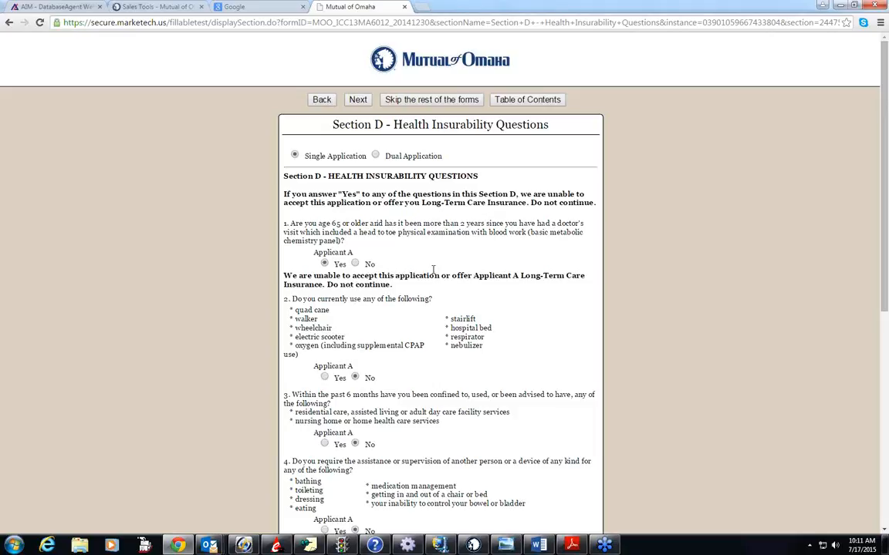
pyautogui.click(355, 265)
pyautogui.scroll(-3, 391, 332)
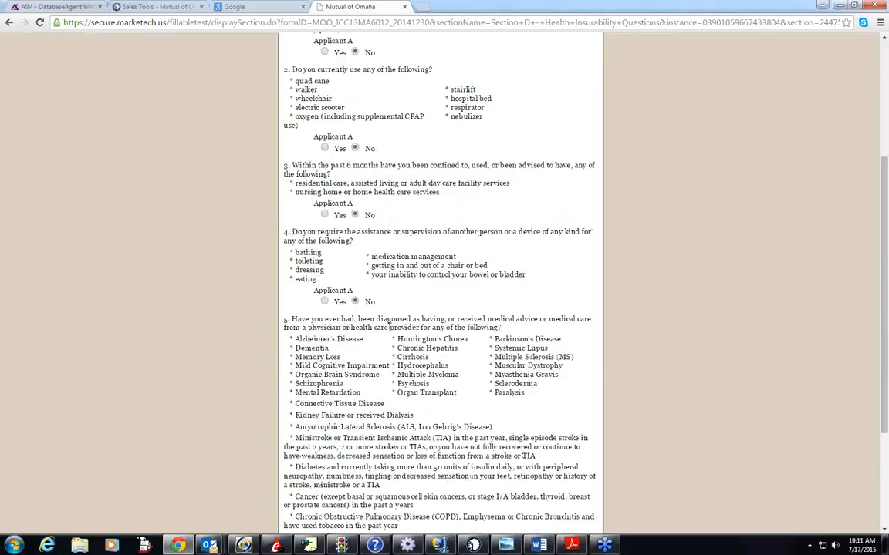
# - Review the remaining Section D health questions, advance to Section E - F, and look over the primary physician information
pyautogui.scroll(-3, 391, 332)
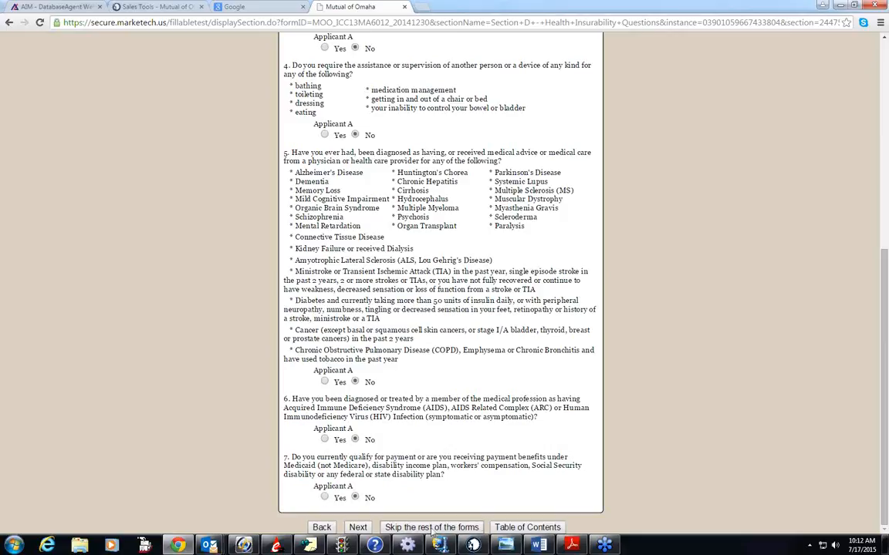
pyautogui.click(357, 527)
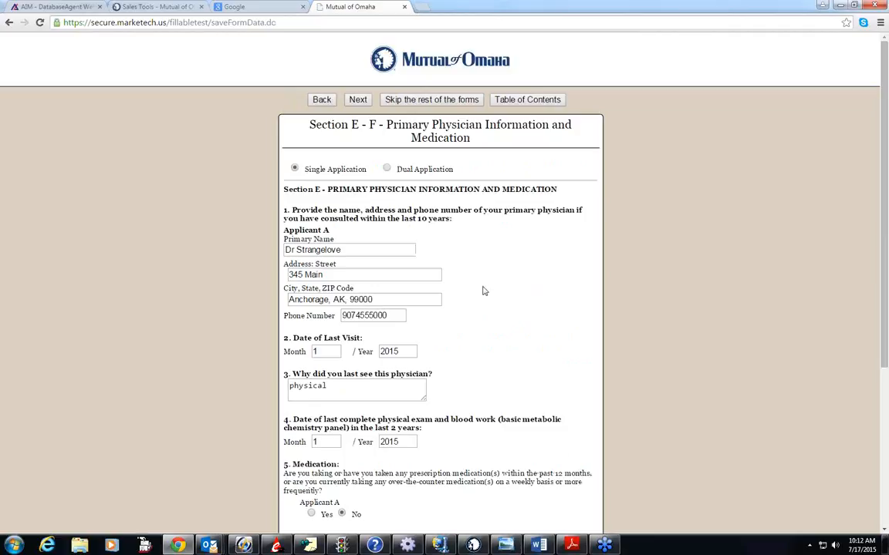
pyautogui.scroll(-3, 479, 292)
pyautogui.scroll(3, 478, 292)
pyautogui.scroll(-2, 476, 309)
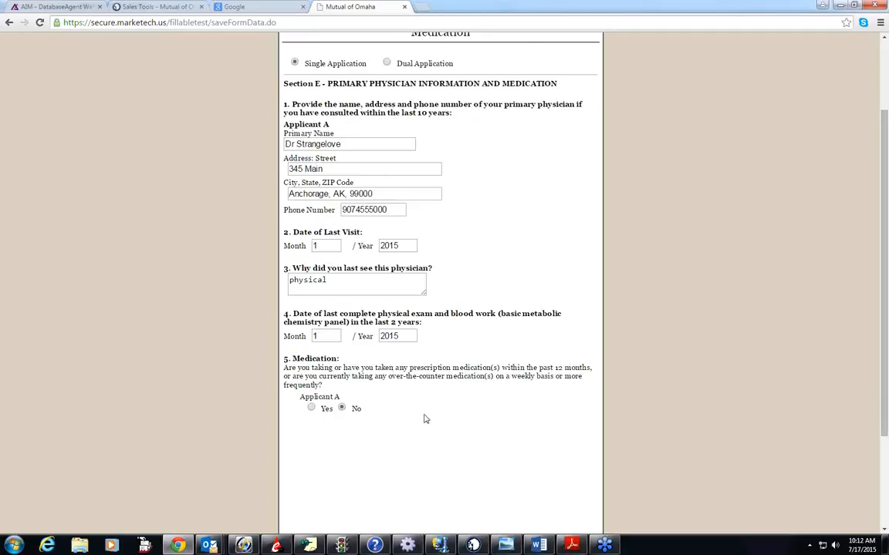
pyautogui.scroll(-2, 426, 414)
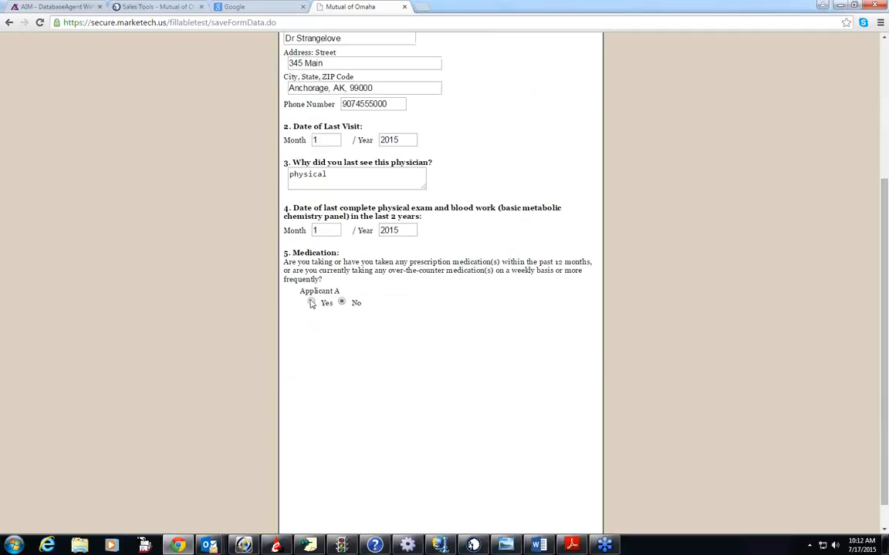
# - Try Yes on the Section E medication question with an additional medication entry, then remove the entry and restore No
pyautogui.click(311, 304)
pyautogui.scroll(-4, 455, 329)
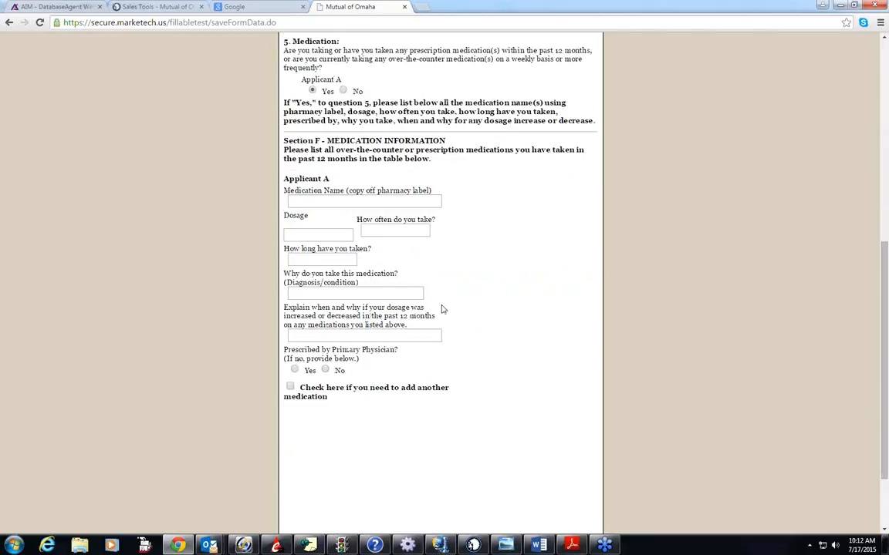
pyautogui.click(290, 387)
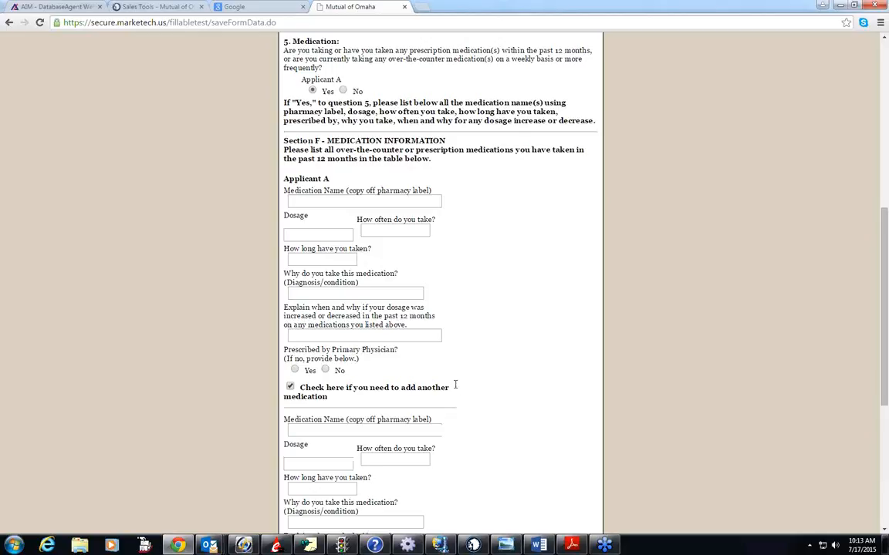
pyautogui.scroll(-3, 423, 349)
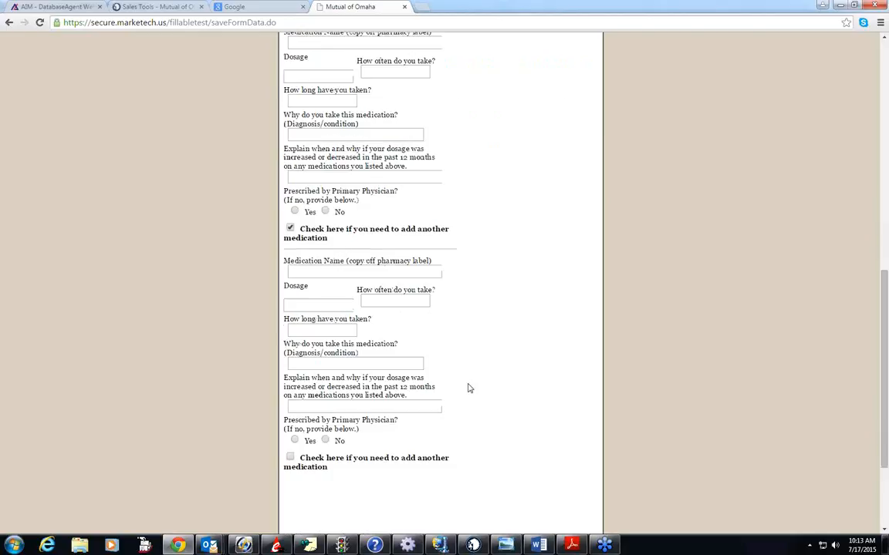
pyautogui.click(290, 230)
pyautogui.scroll(3, 426, 288)
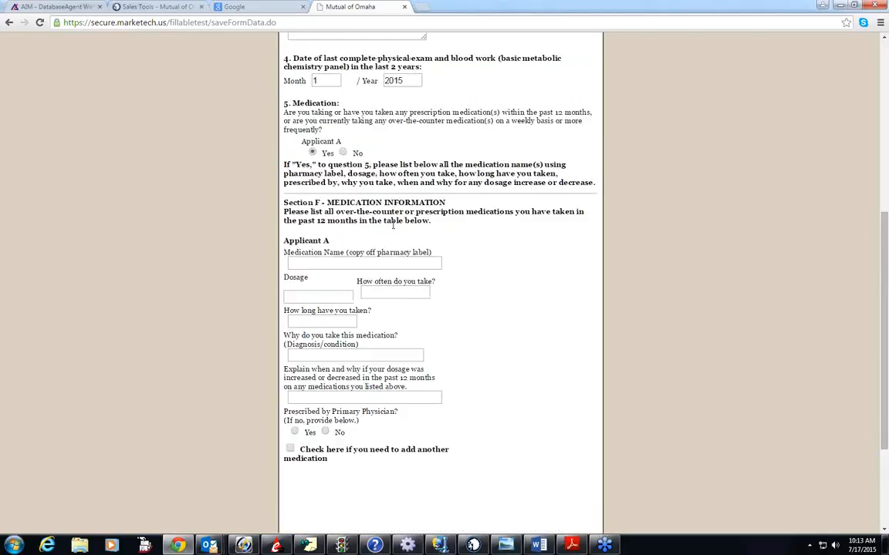
pyautogui.scroll(3, 462, 245)
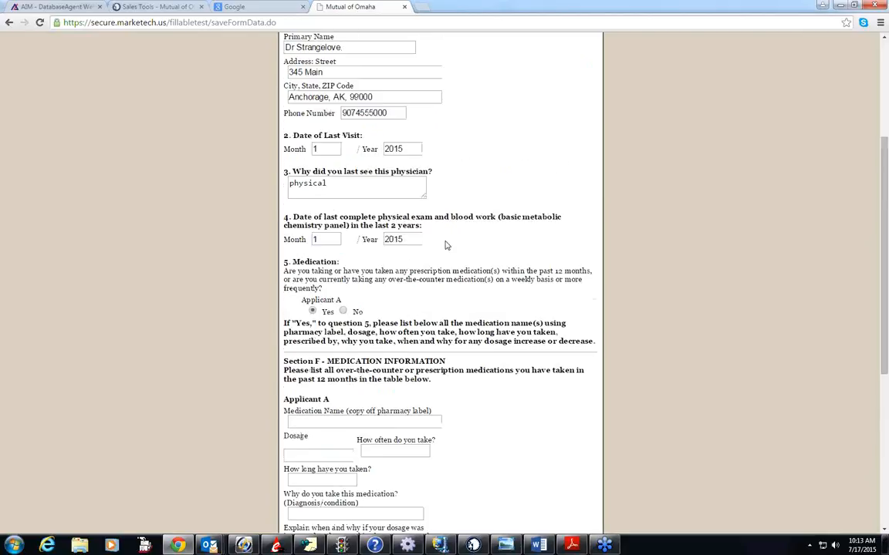
pyautogui.click(343, 312)
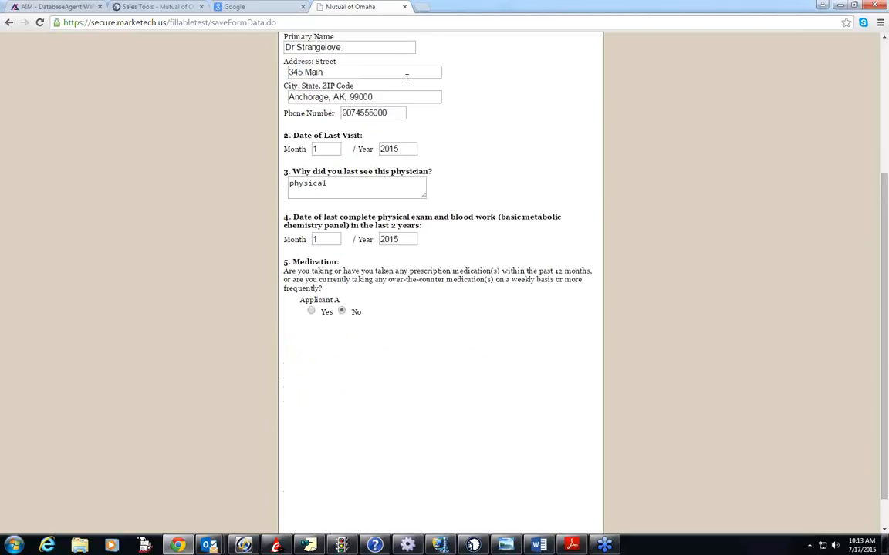
# - Return to the table of contents and open Section I - J - MutualCare Secure/Custom
pyautogui.scroll(3, 498, 106)
pyautogui.click(521, 100)
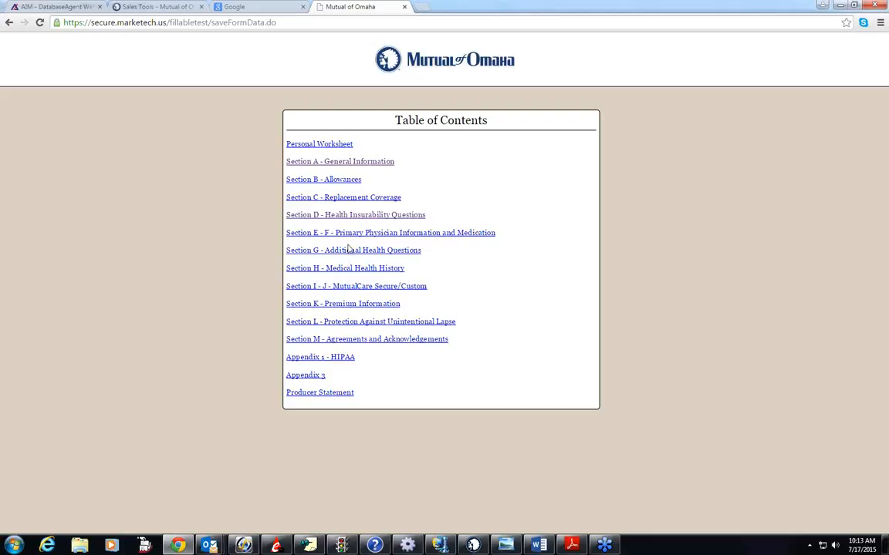
pyautogui.click(352, 289)
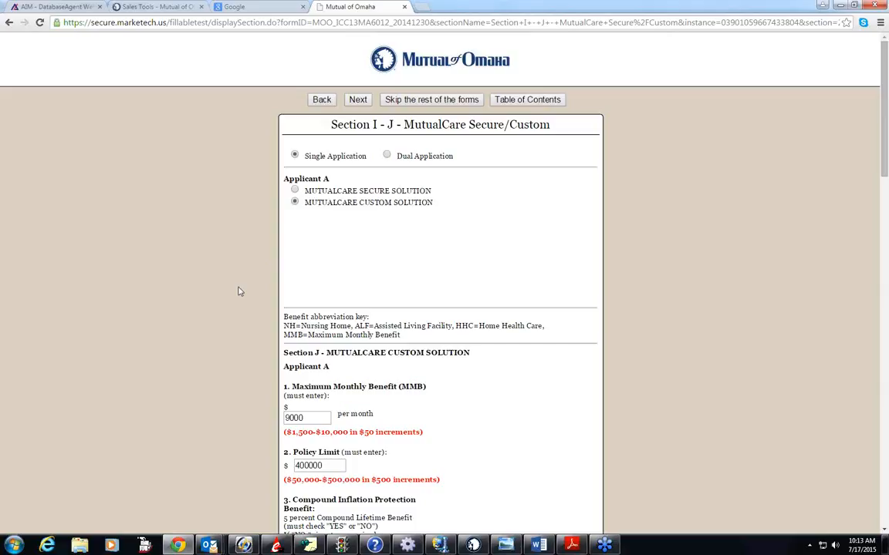
# - Open Section K - Premium Information from the table of contents and review its coverage, effective date, and premium payment options
pyautogui.click(530, 102)
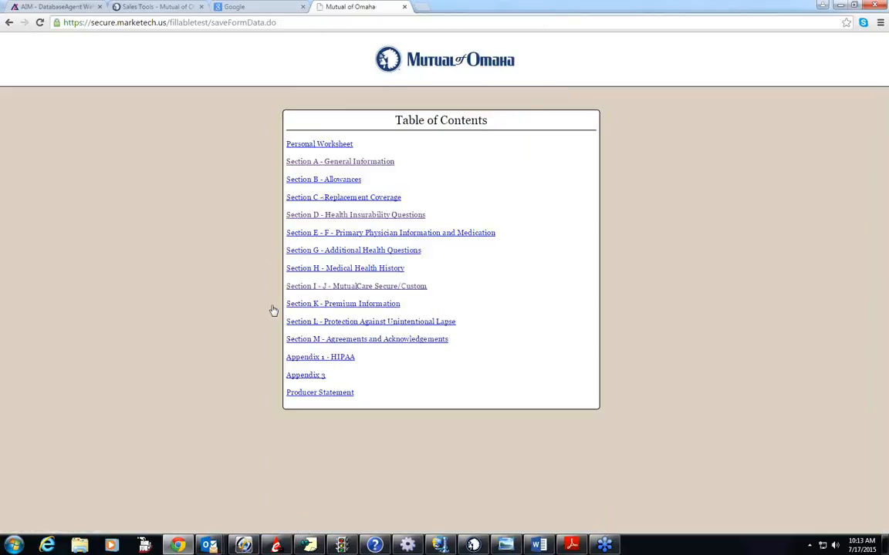
pyautogui.click(347, 303)
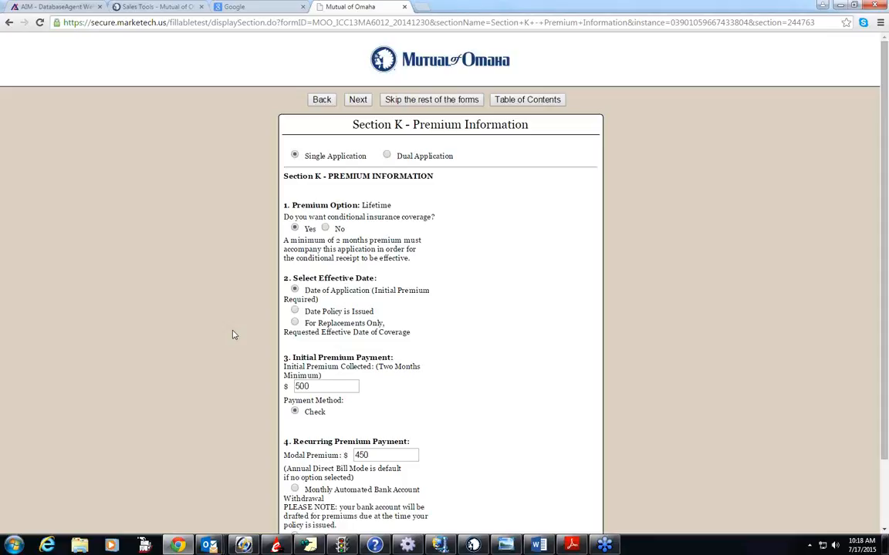
pyautogui.scroll(-2, 234, 335)
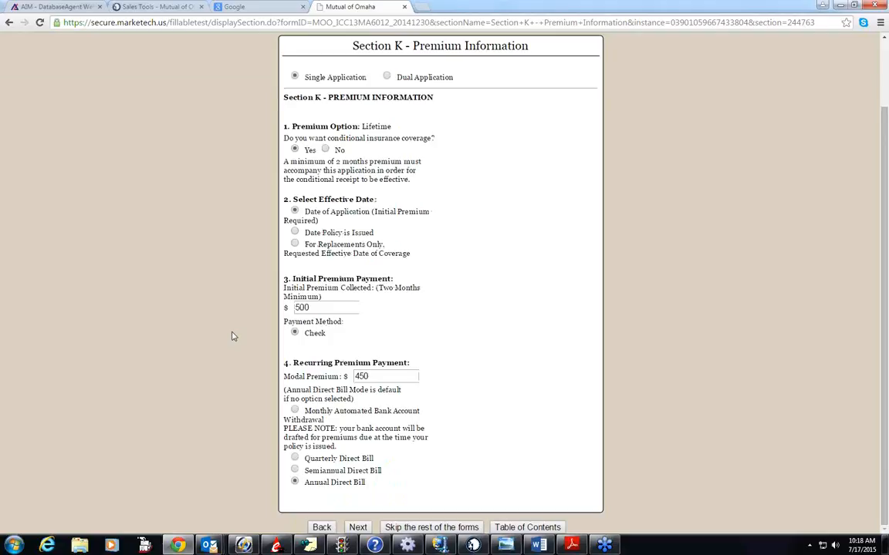
pyautogui.scroll(2, 234, 336)
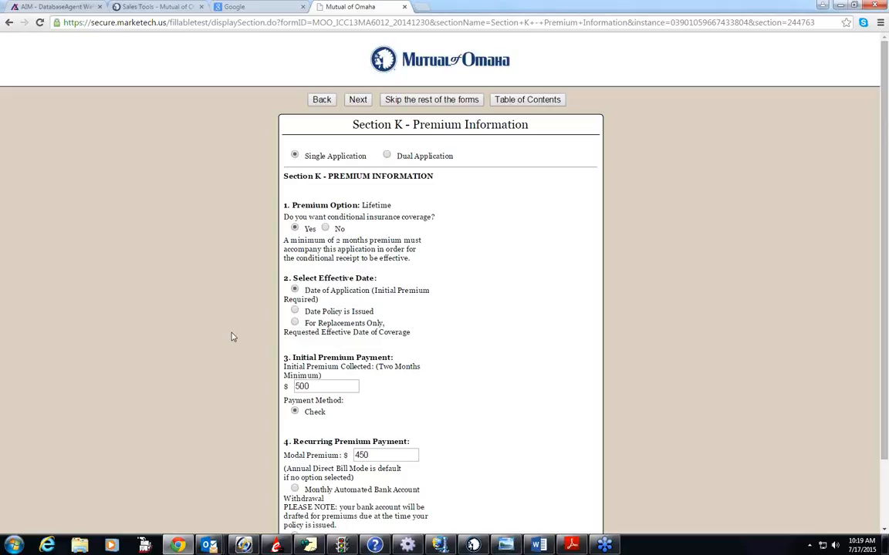
pyautogui.scroll(-1, 240, 340)
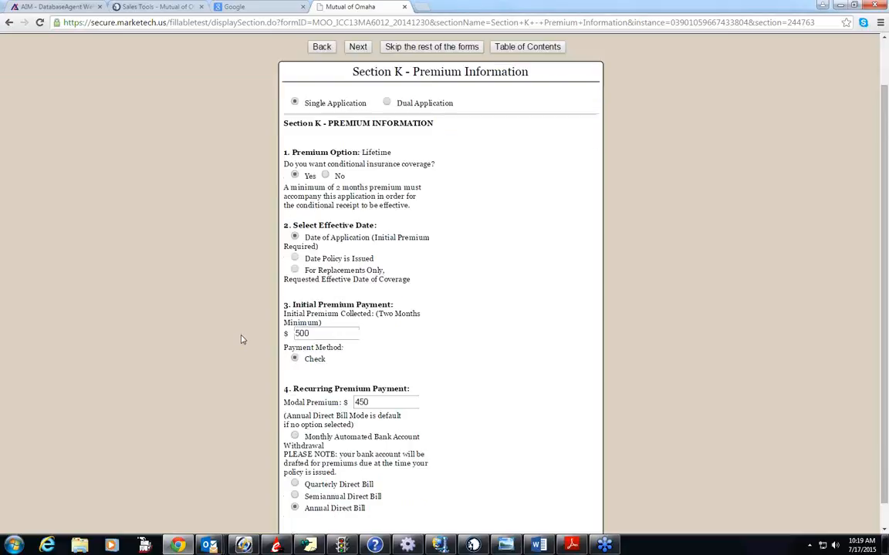
pyautogui.scroll(1, 243, 343)
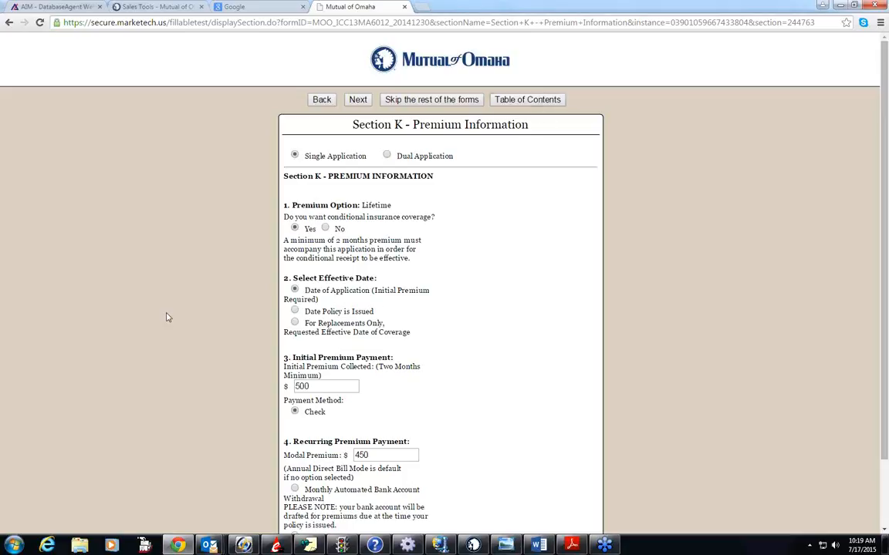
# - Open the Producer Statement, try No on the physical presence question before restoring Yes, and review the producer information
pyautogui.click(543, 102)
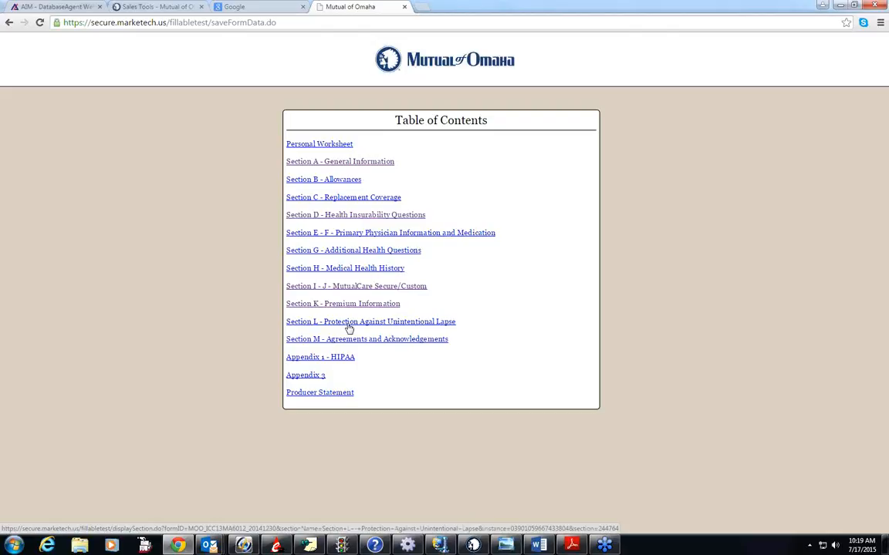
pyautogui.click(327, 393)
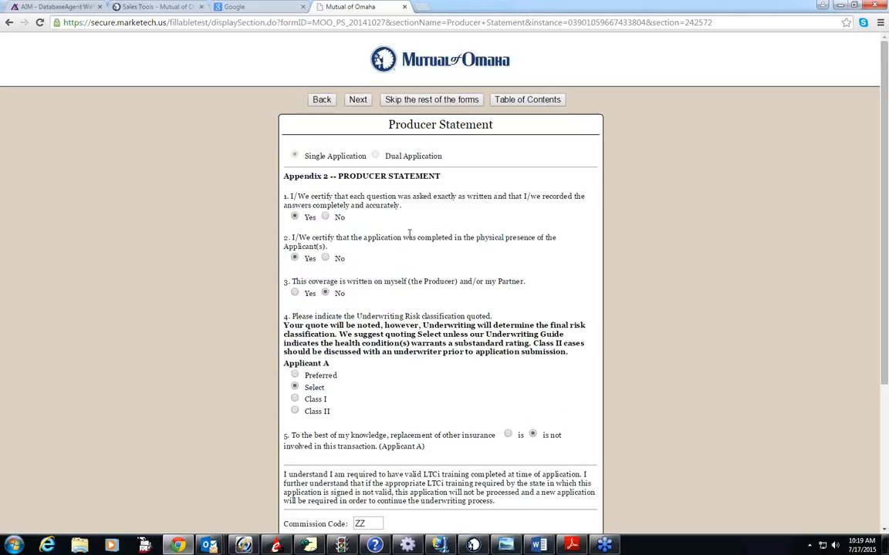
pyautogui.scroll(-1, 406, 240)
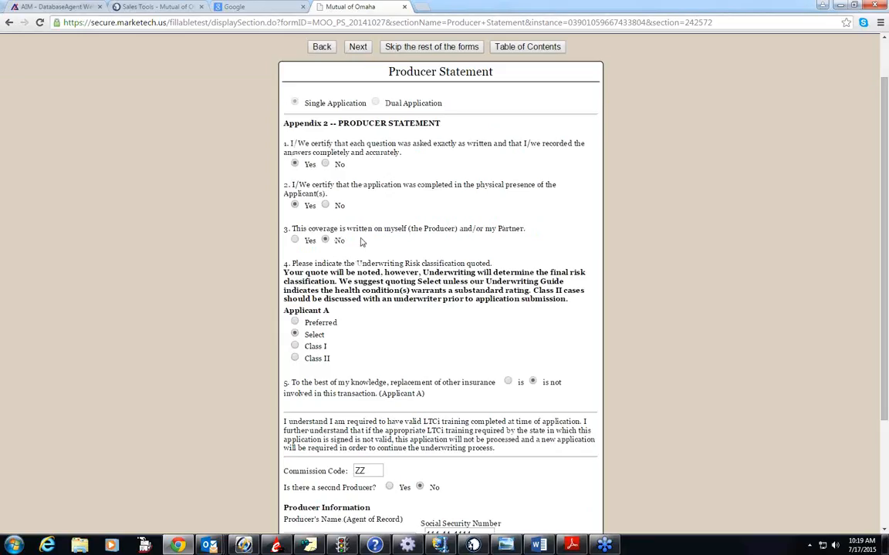
pyautogui.click(326, 206)
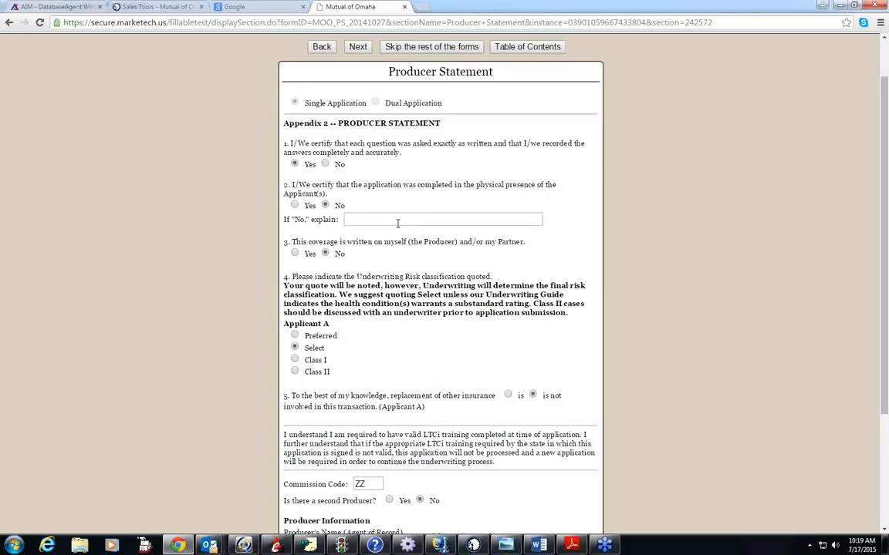
pyautogui.click(295, 206)
pyautogui.scroll(-2, 237, 271)
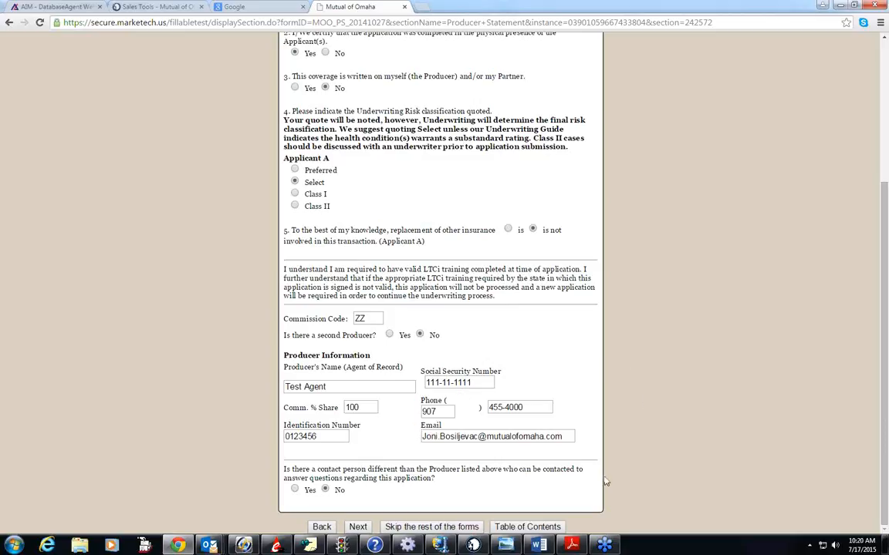
# - Skip to the application overview and reopen the application for editing at Section M - Agreements and Acknowledgements
pyautogui.click(451, 528)
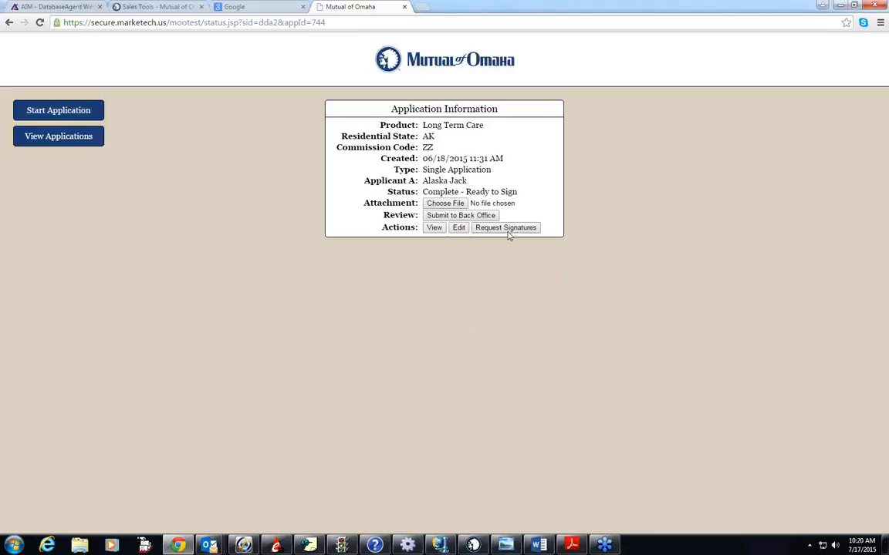
pyautogui.click(460, 229)
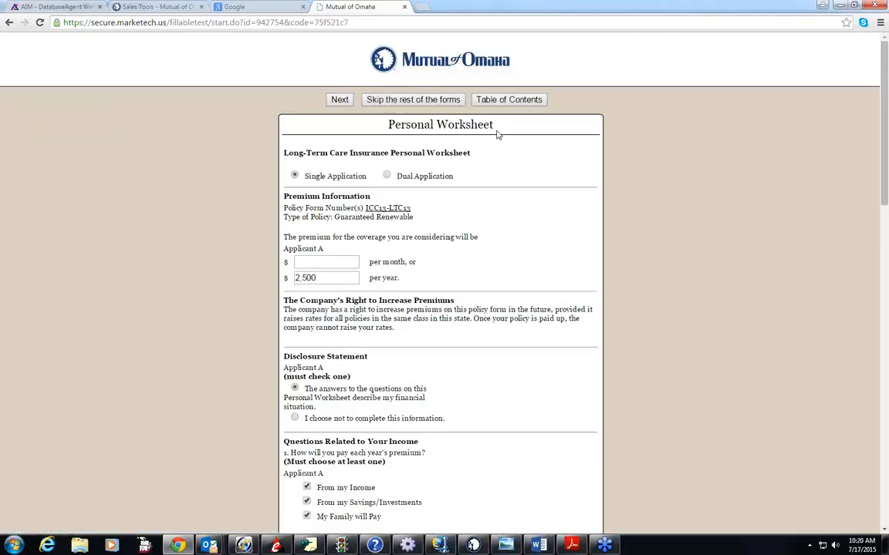
pyautogui.click(513, 101)
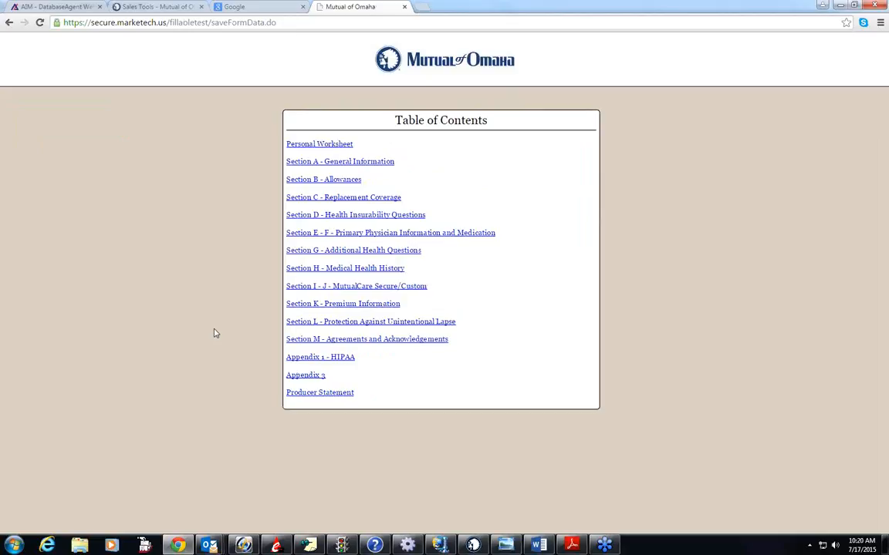
pyautogui.click(375, 340)
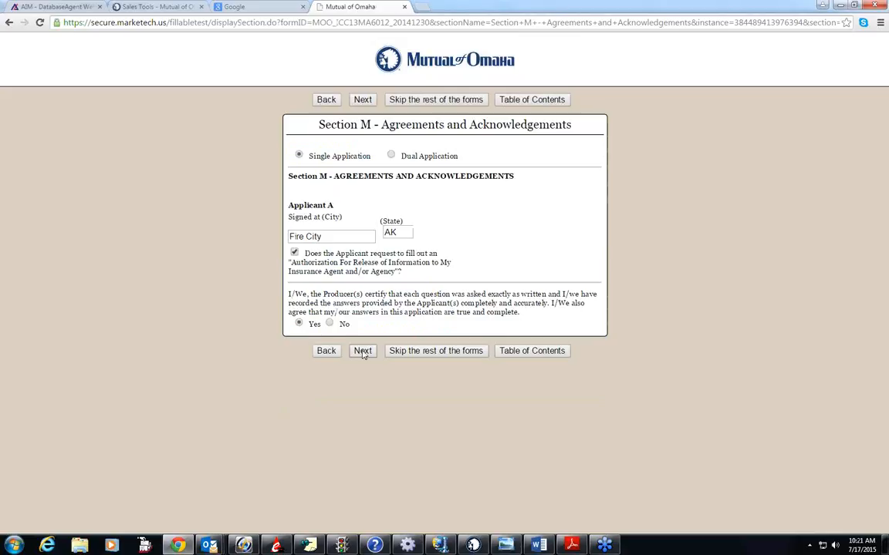
# - Advance through Appendix 1 - HIPAA to Appendix 3 and look over the conditional receipt's premium and payment method
pyautogui.click(363, 352)
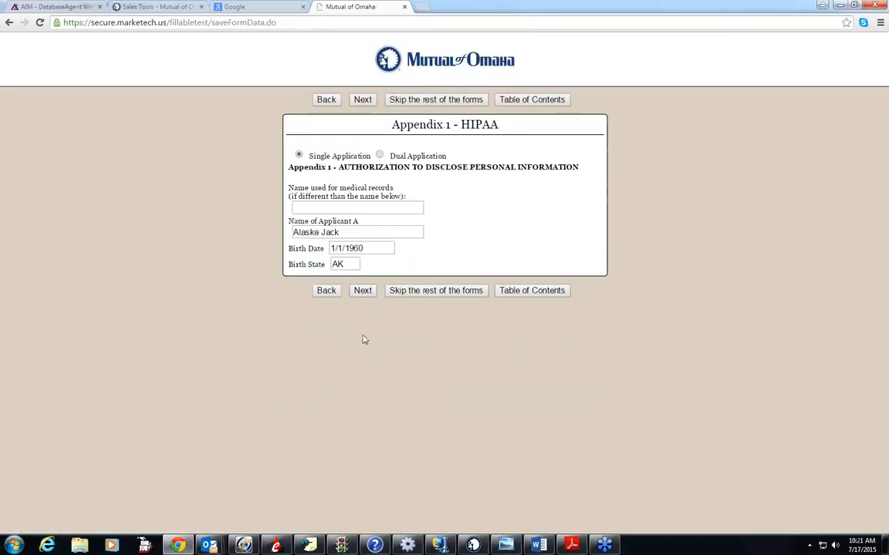
pyautogui.click(363, 293)
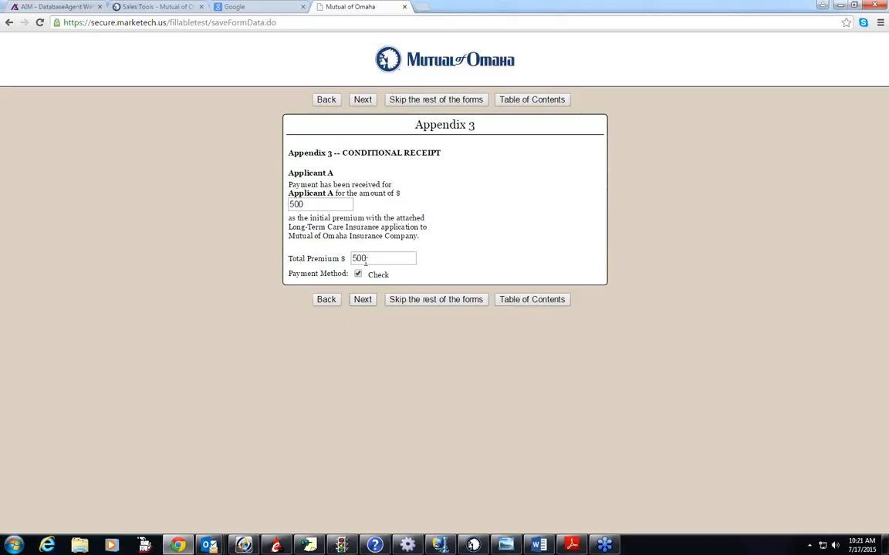
pyautogui.click(366, 262)
# - Skip the remaining forms, request signatures for the application, and start the signing process for Applicant A
pyautogui.click(446, 102)
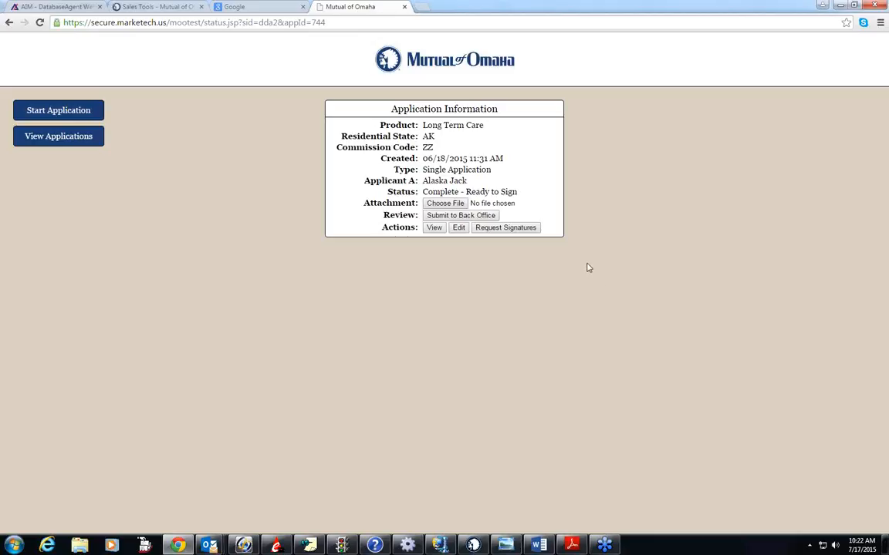
pyautogui.click(503, 229)
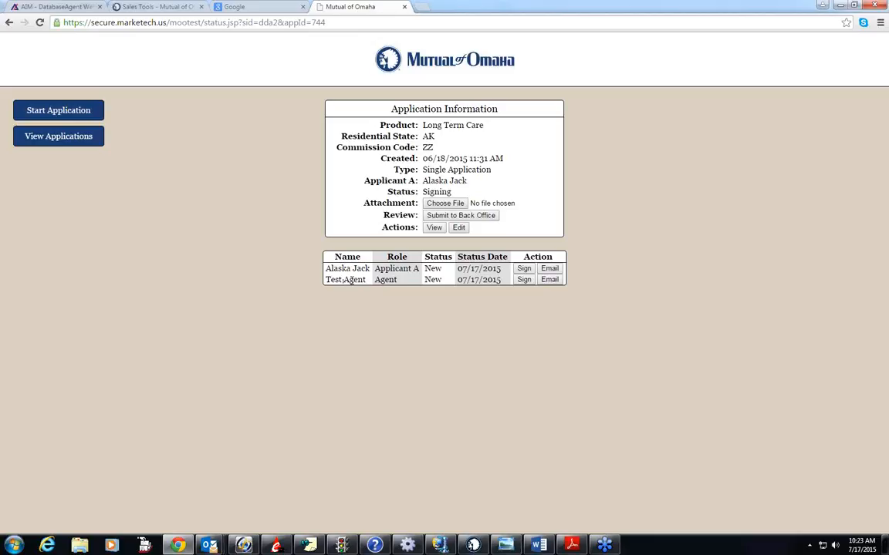
pyautogui.click(524, 270)
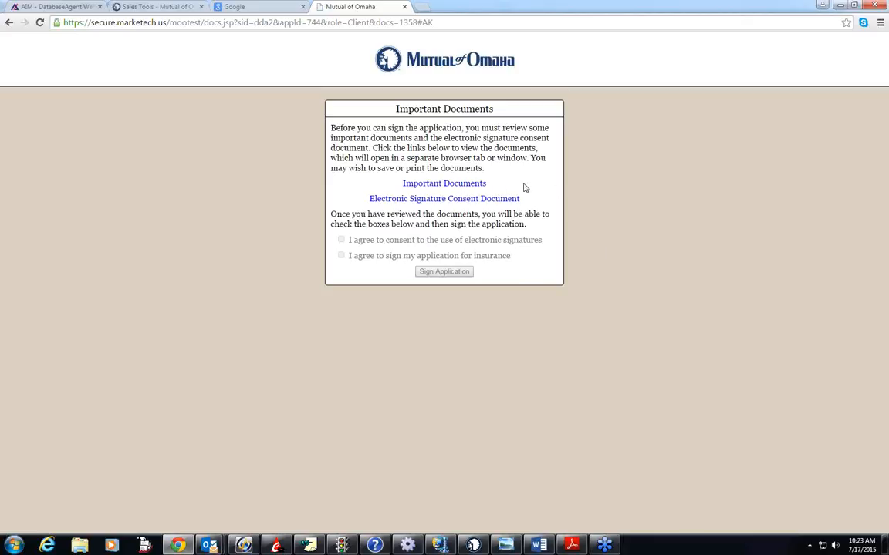
# - View the Important Documents PDF, close it, and open the Electronic Signature Consent Document
pyautogui.click(432, 185)
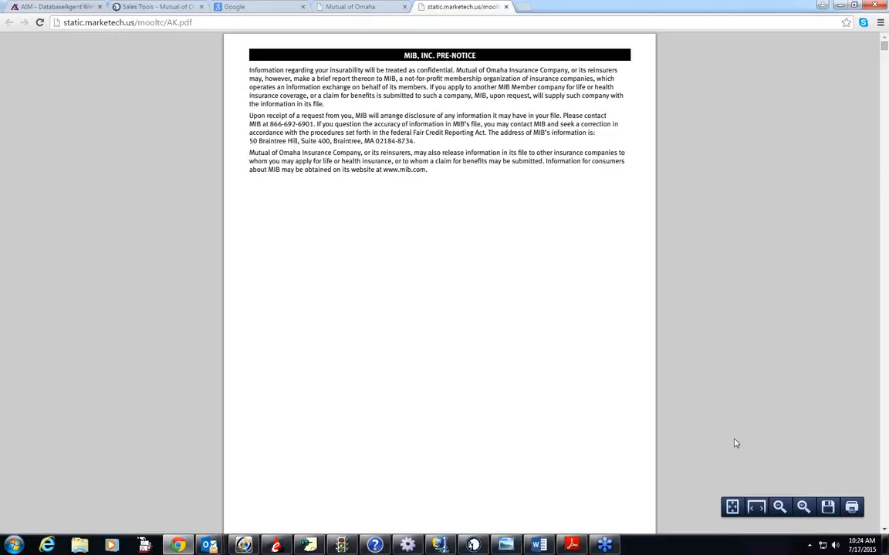
pyautogui.click(507, 7)
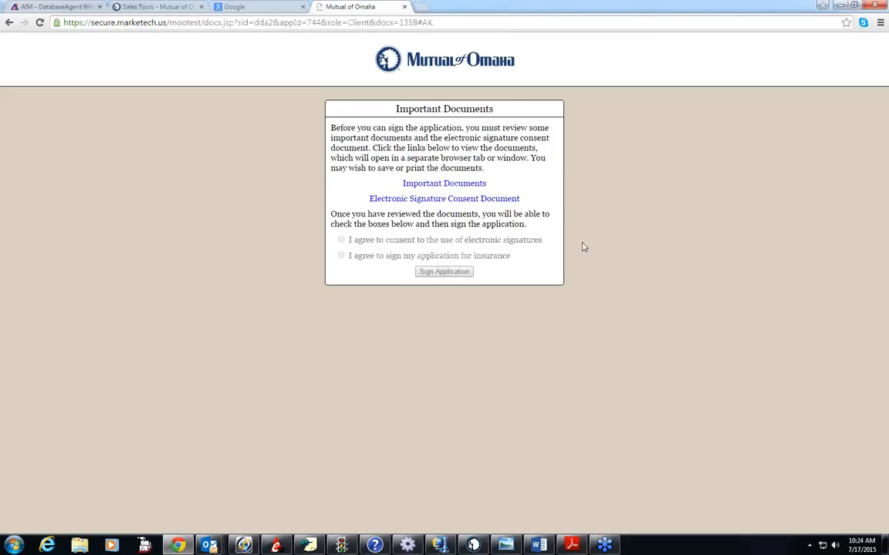
pyautogui.click(415, 199)
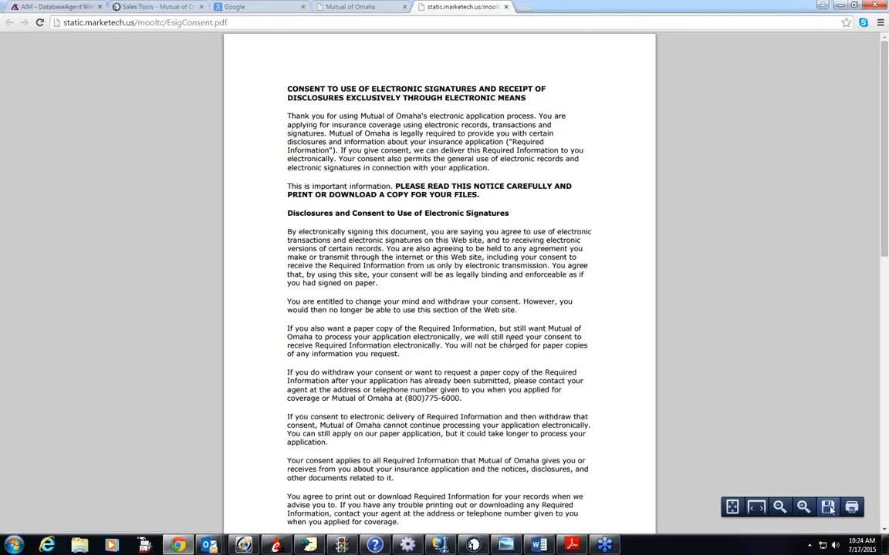
# - Close the consent document, agree to electronic signatures and to signing the insurance application, and open the application for signing
pyautogui.click(506, 8)
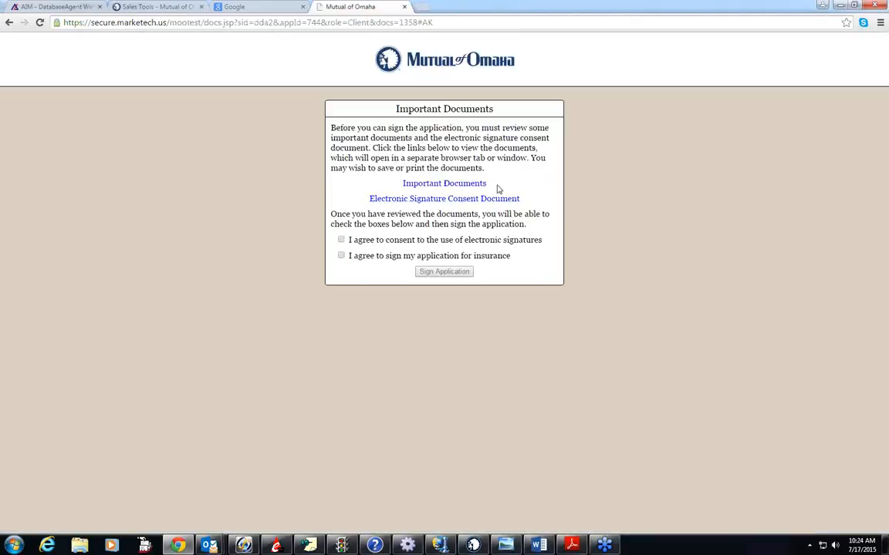
pyautogui.click(342, 241)
pyautogui.click(341, 256)
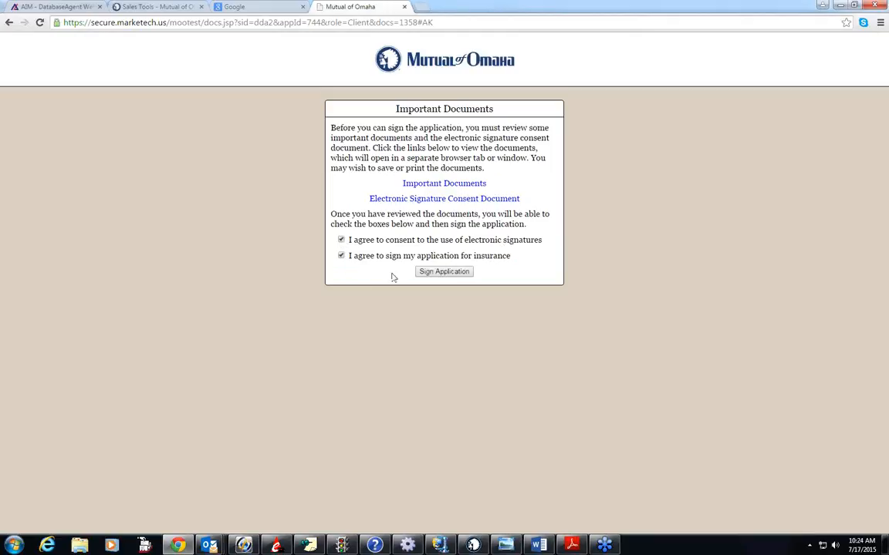
pyautogui.click(443, 272)
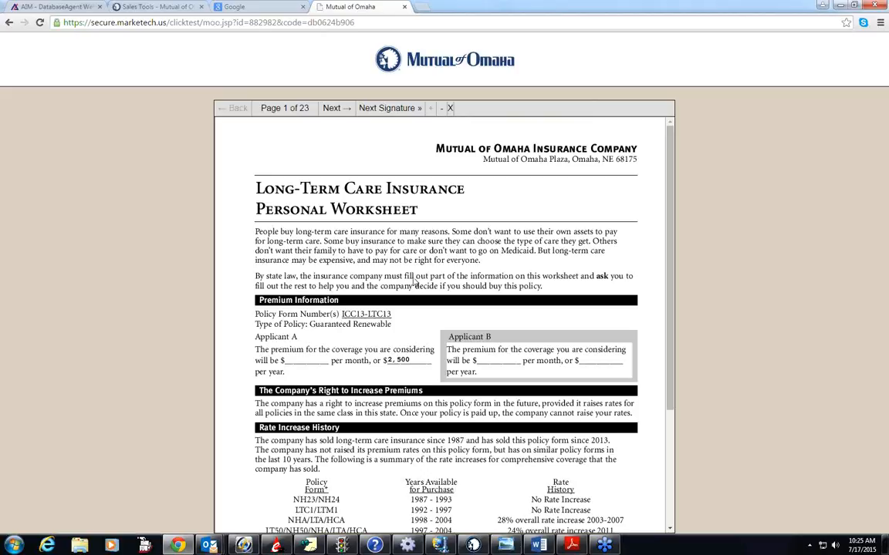
# - Sign as Applicant A on the worksheet's Disclosure Statement, the Section J inflation protection rejection, and Section M - Agreements and Acknowledgements
pyautogui.click(387, 109)
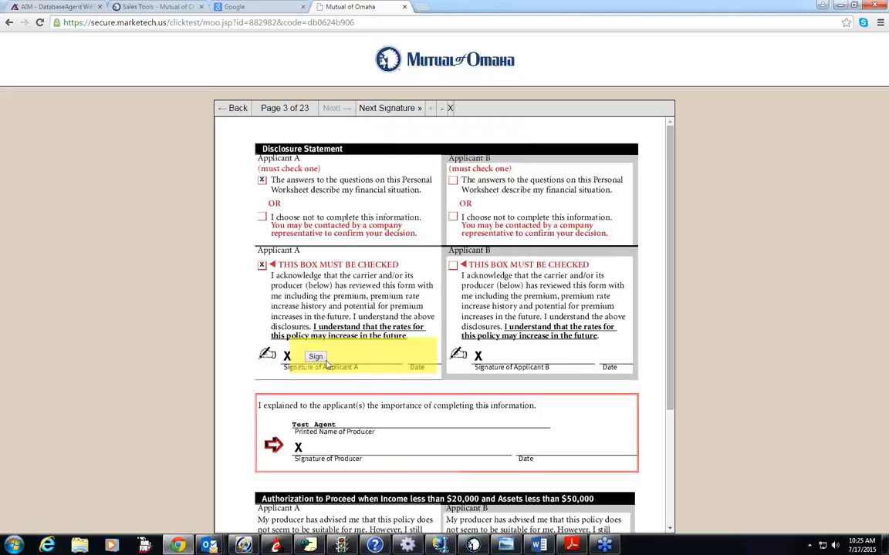
pyautogui.click(316, 357)
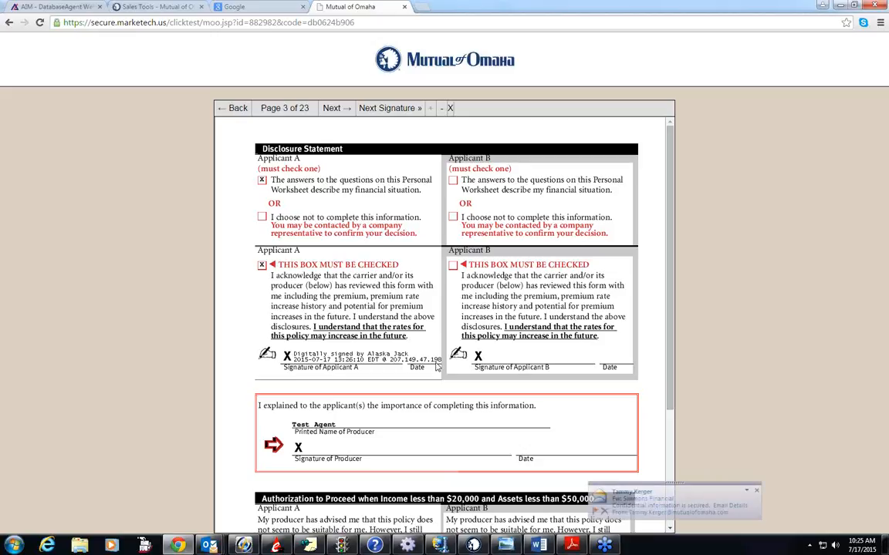
pyautogui.click(393, 110)
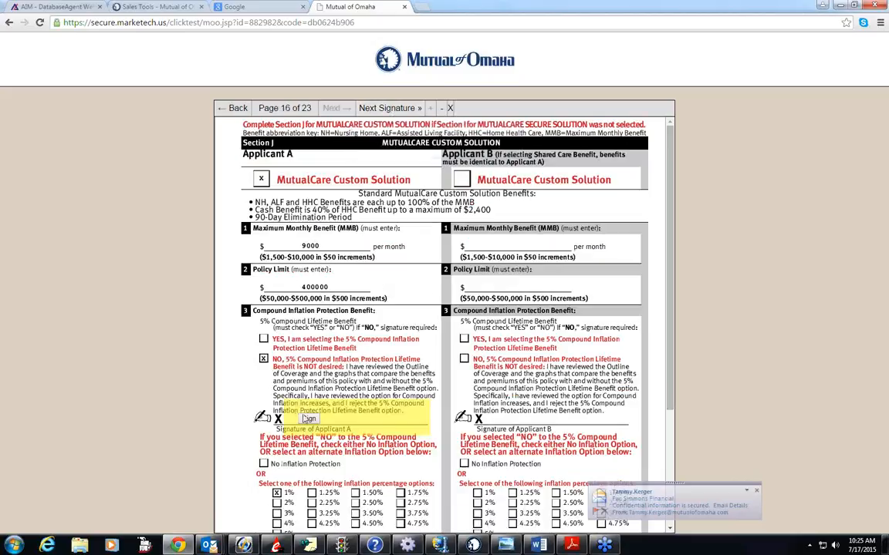
pyautogui.click(309, 420)
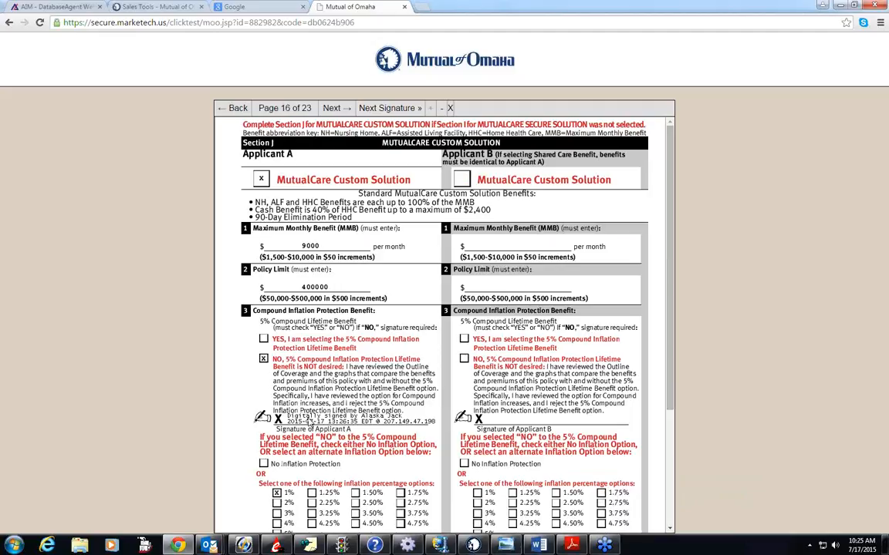
pyautogui.click(402, 108)
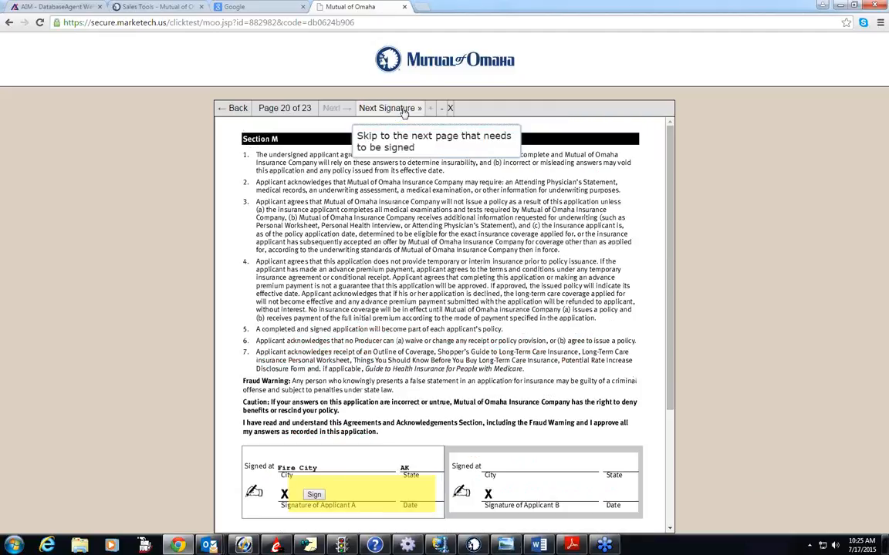
pyautogui.click(315, 496)
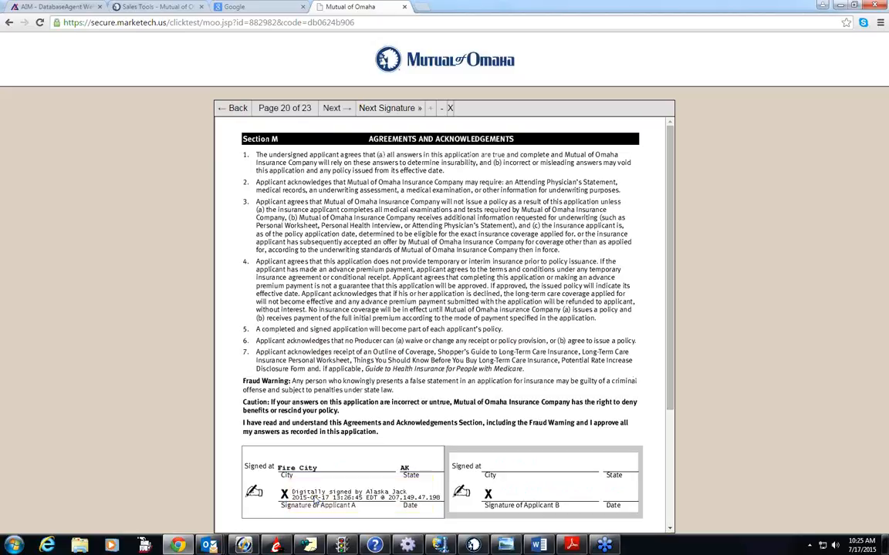
# - Sign as Applicant A on the Appendix 1 authorization to disclose personal information and on the premium receipt on page 22
pyautogui.click(396, 108)
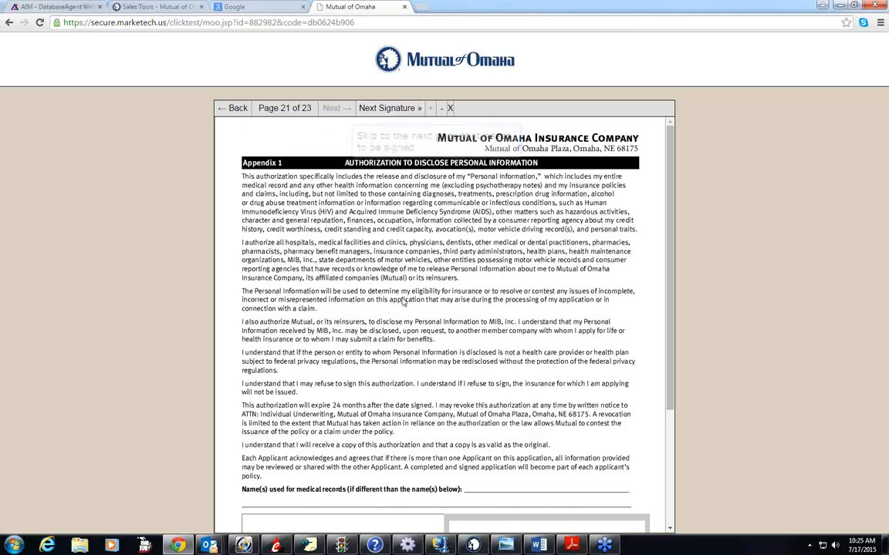
pyautogui.scroll(-3, 400, 303)
pyautogui.click(304, 406)
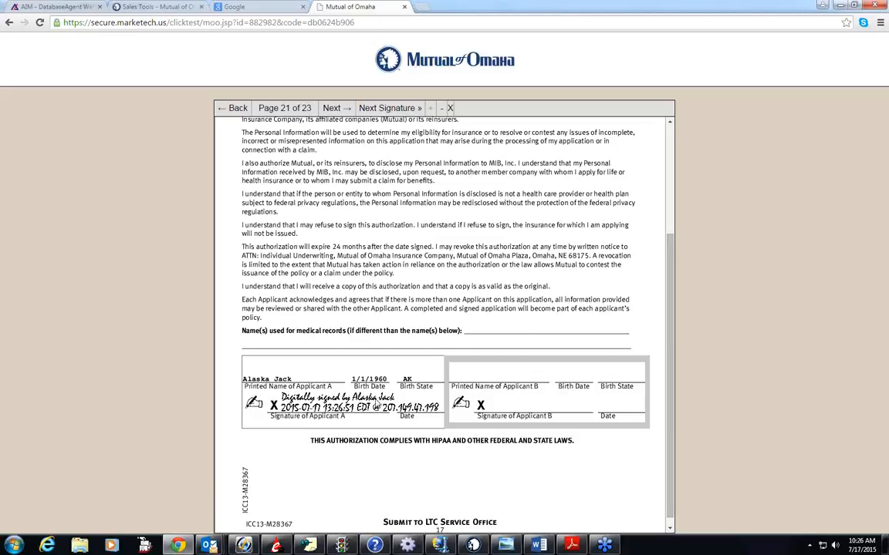
pyautogui.click(390, 110)
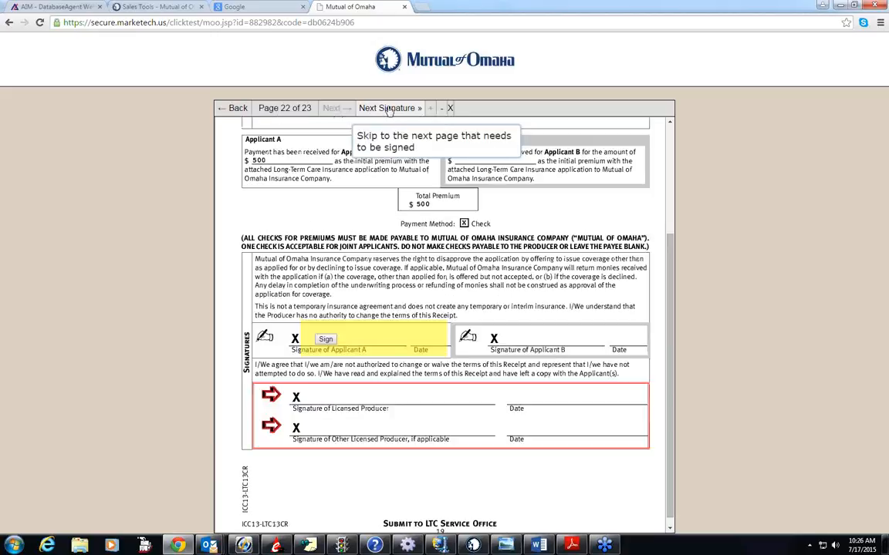
pyautogui.click(325, 341)
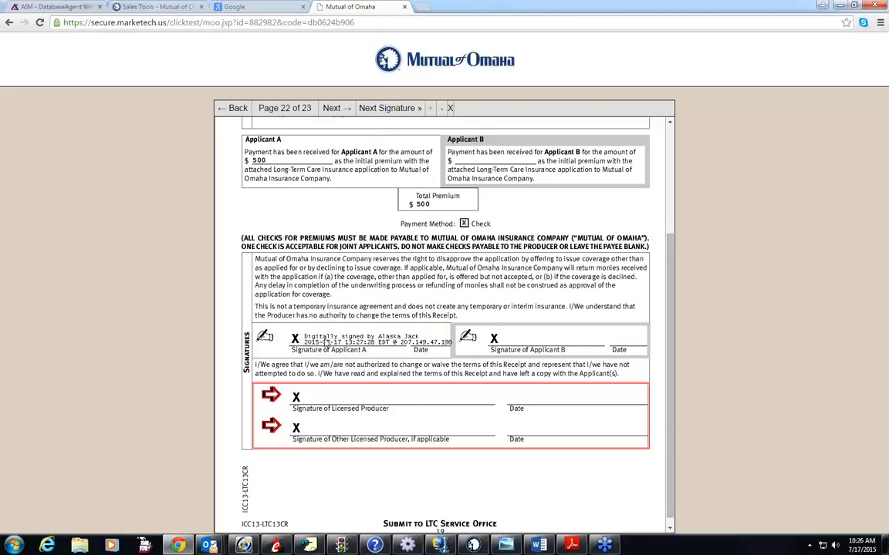
# - Sign the authorization on page 23 as Applicant A and complete the applicant's signature process
pyautogui.click(393, 108)
pyautogui.click(393, 109)
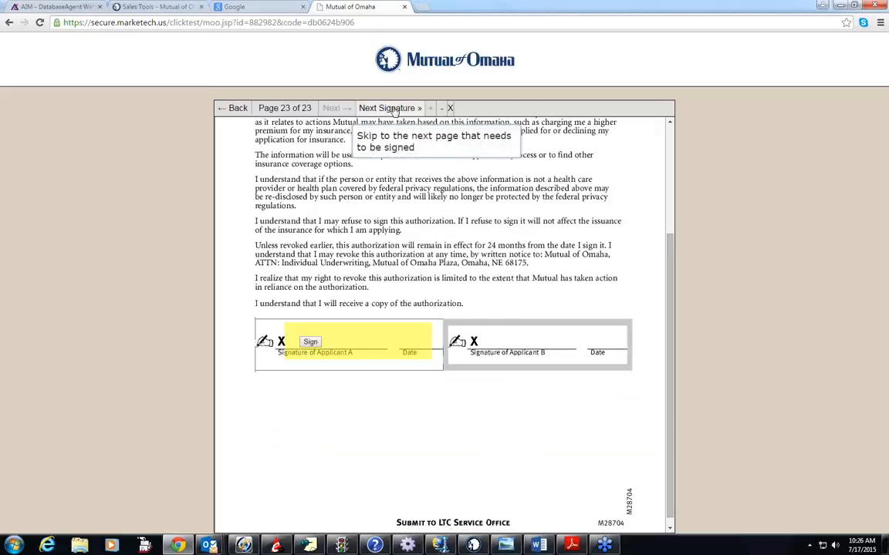
pyautogui.click(312, 344)
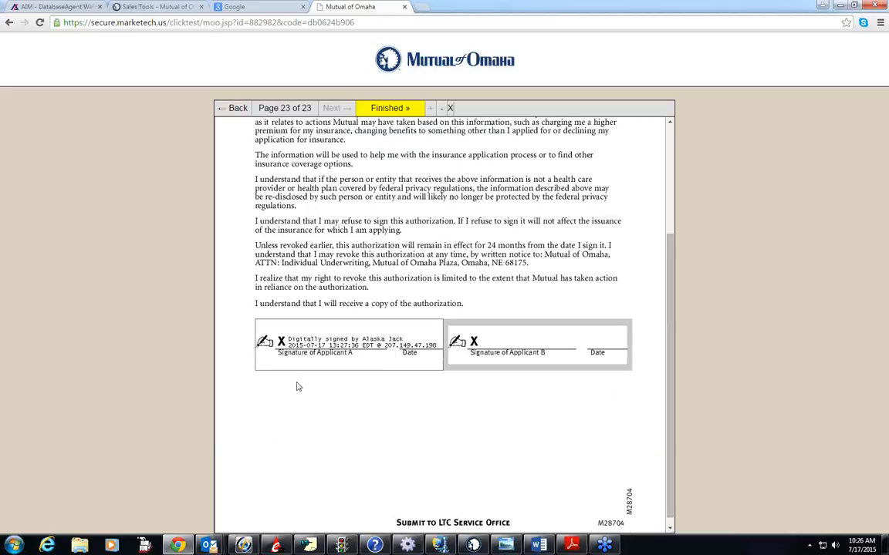
pyautogui.click(395, 110)
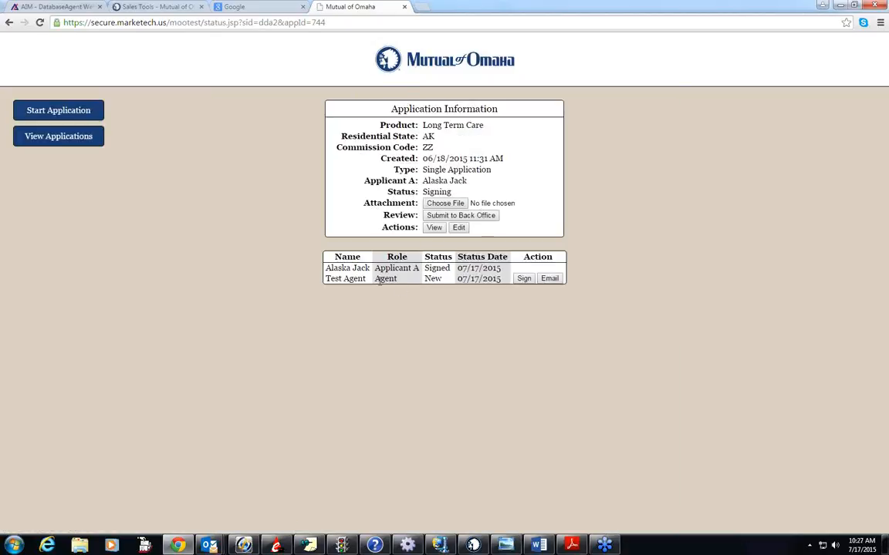
# - Start the agent's signing process and sign as producer on the worksheet's Disclosure Statement and in Section M
pyautogui.click(524, 279)
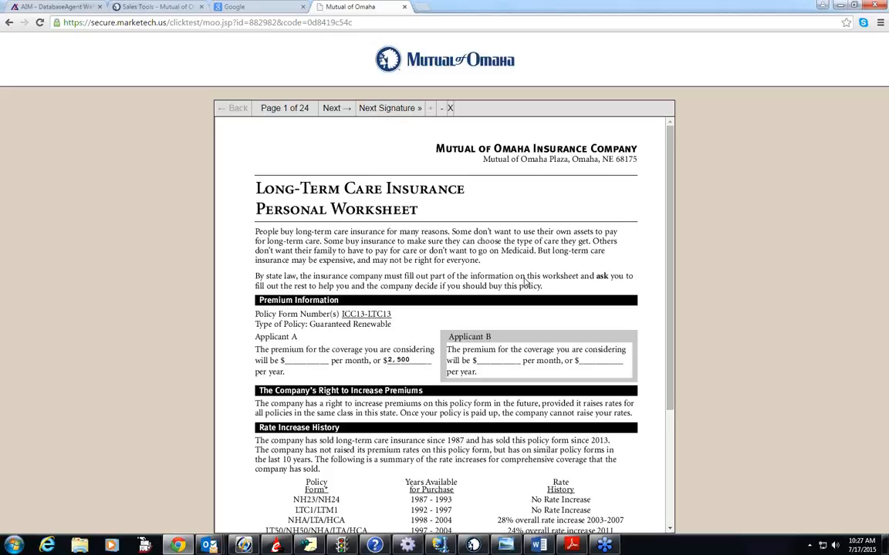
pyautogui.click(392, 110)
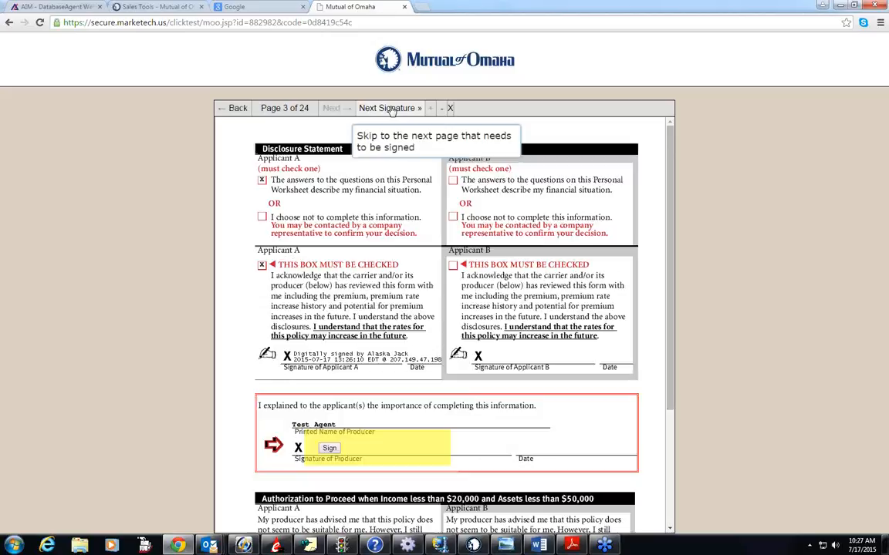
pyautogui.click(329, 449)
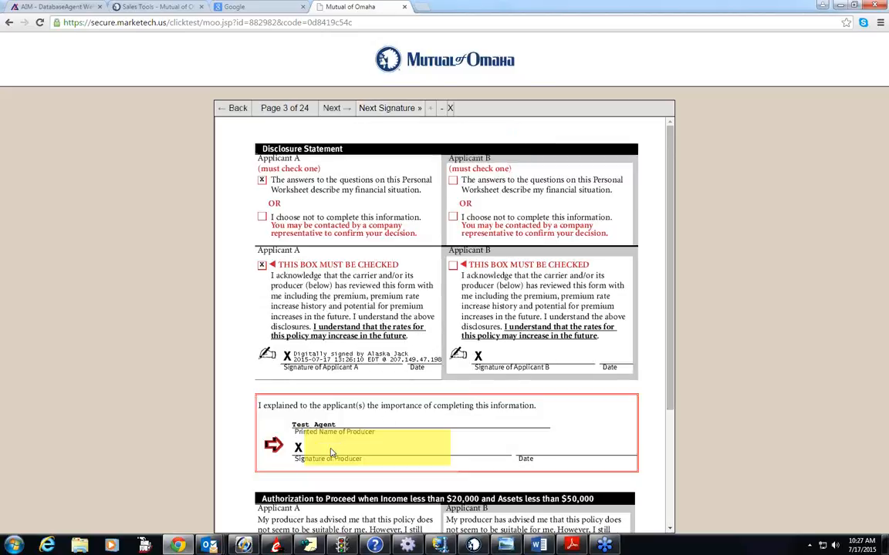
pyautogui.click(397, 110)
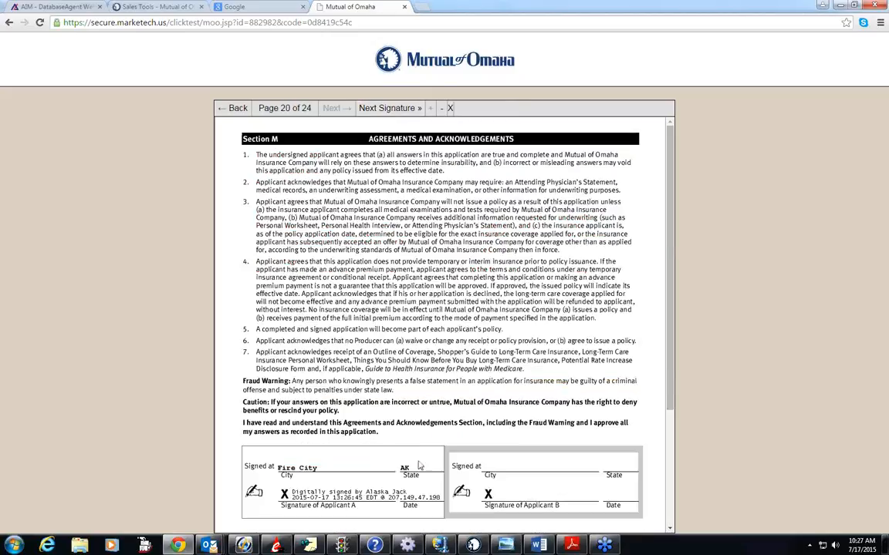
pyautogui.click(315, 421)
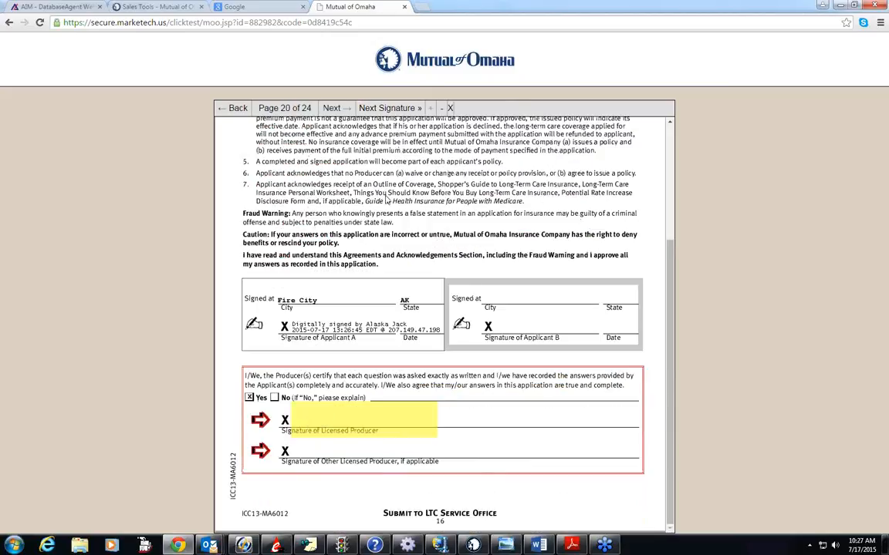
# - Sign as producer on the premium receipt and on the Producer Statement on page 24, and complete the agent's signature process
pyautogui.click(393, 110)
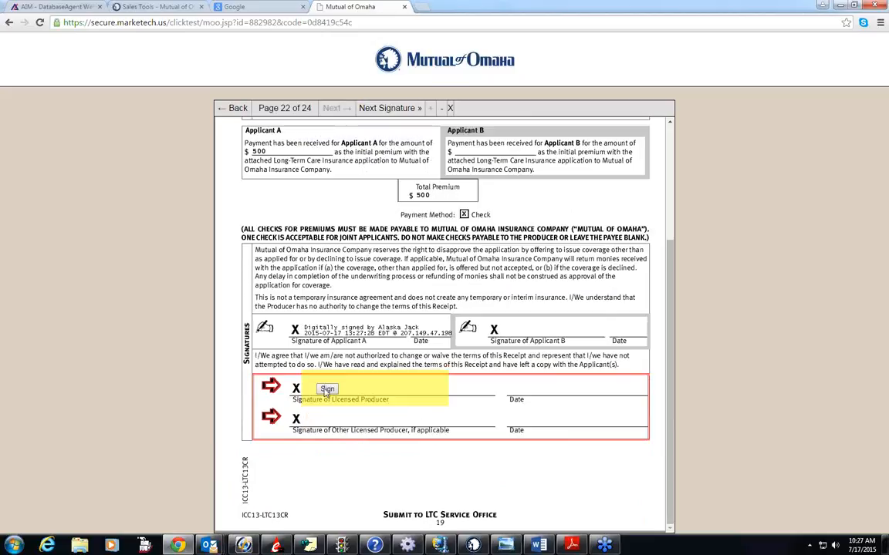
pyautogui.click(327, 392)
pyautogui.click(390, 108)
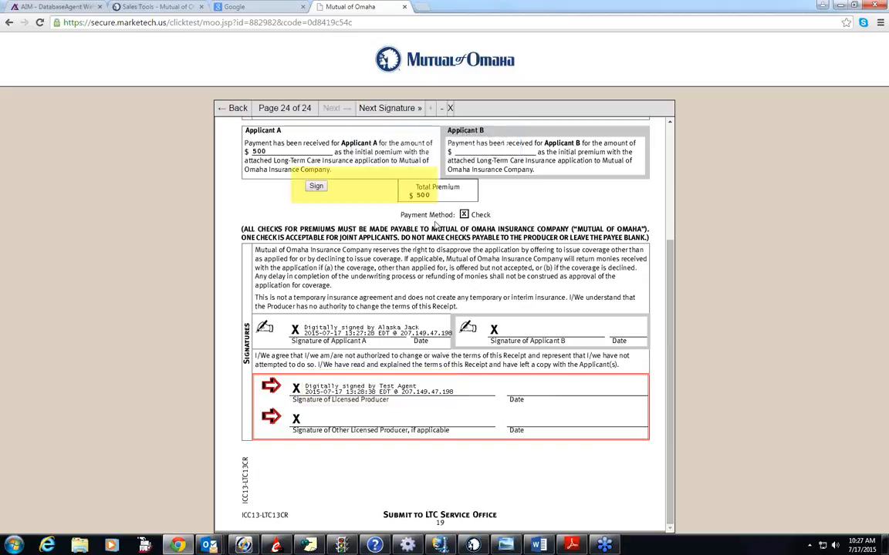
pyautogui.click(285, 172)
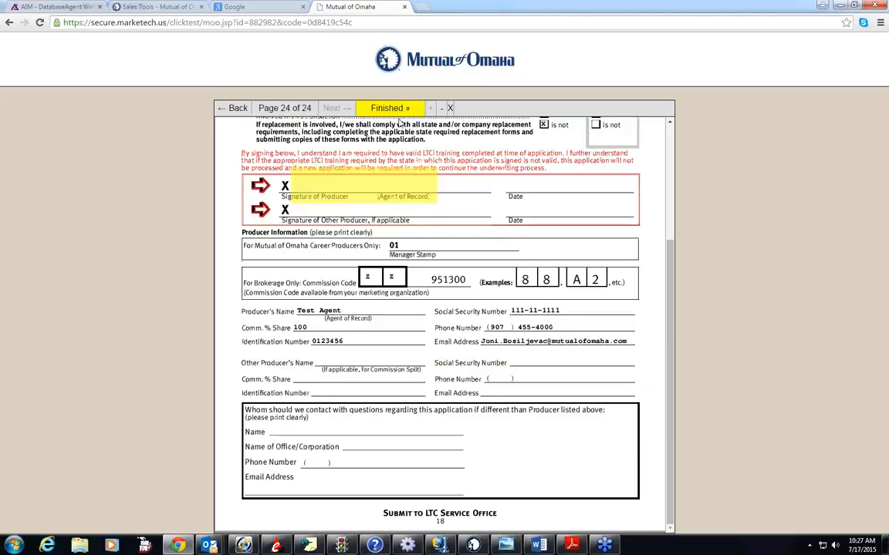
pyautogui.click(398, 108)
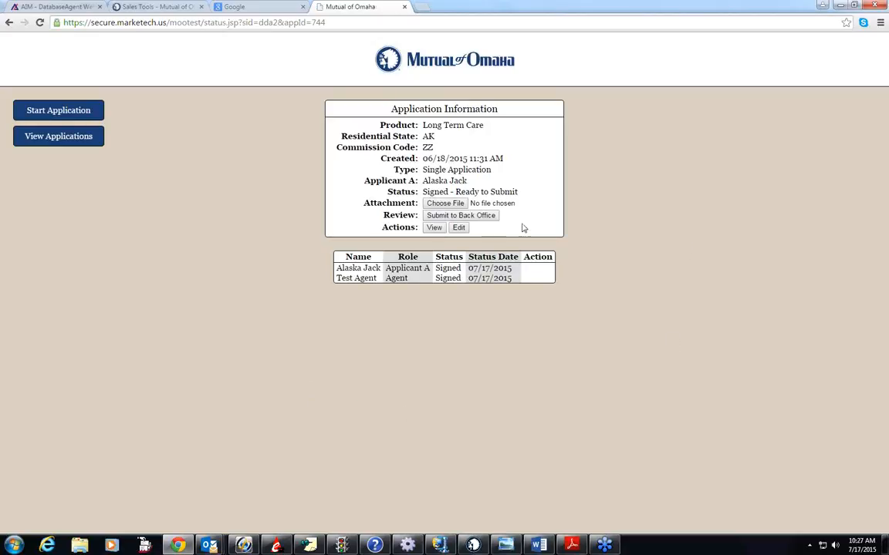
# - Open only the Producer Statement for editing without affecting signatures, look over its answers and producer information, and return to the application overview
pyautogui.click(459, 227)
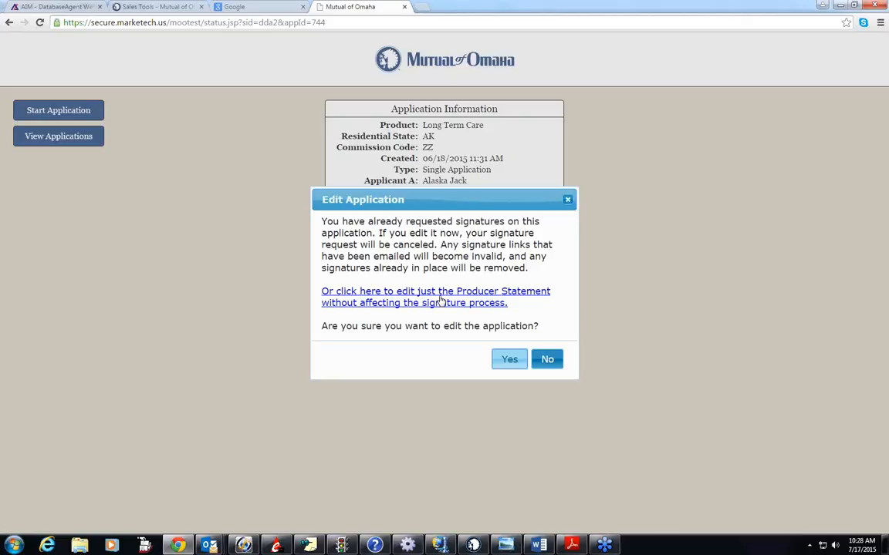
pyautogui.click(440, 300)
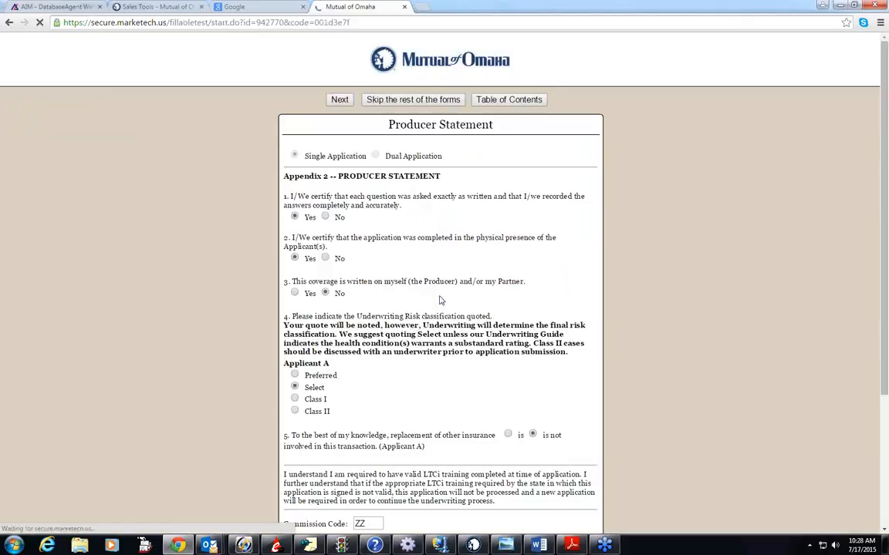
pyautogui.scroll(-2, 439, 309)
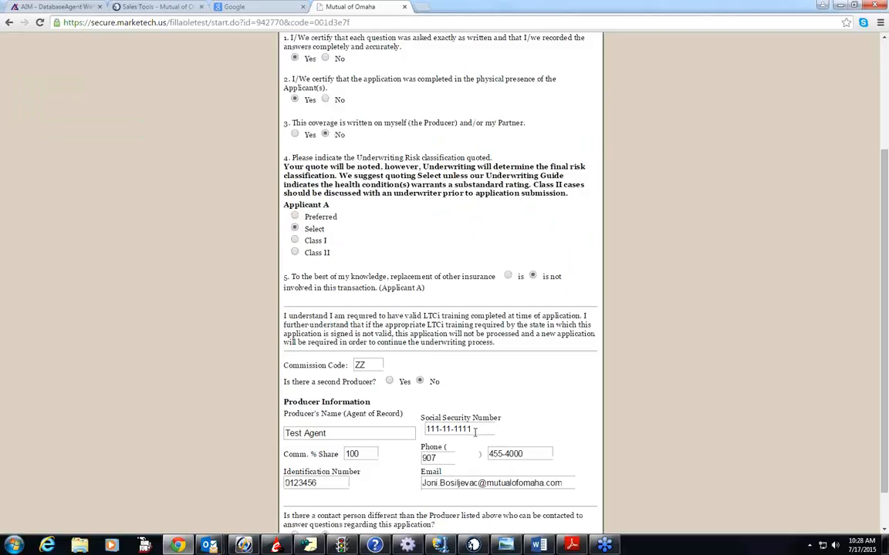
pyautogui.scroll(2, 474, 432)
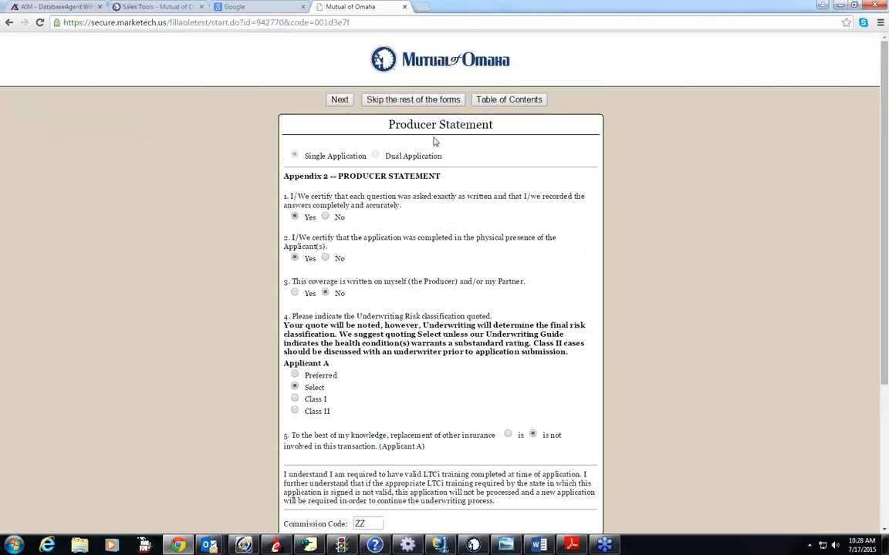
pyautogui.click(394, 99)
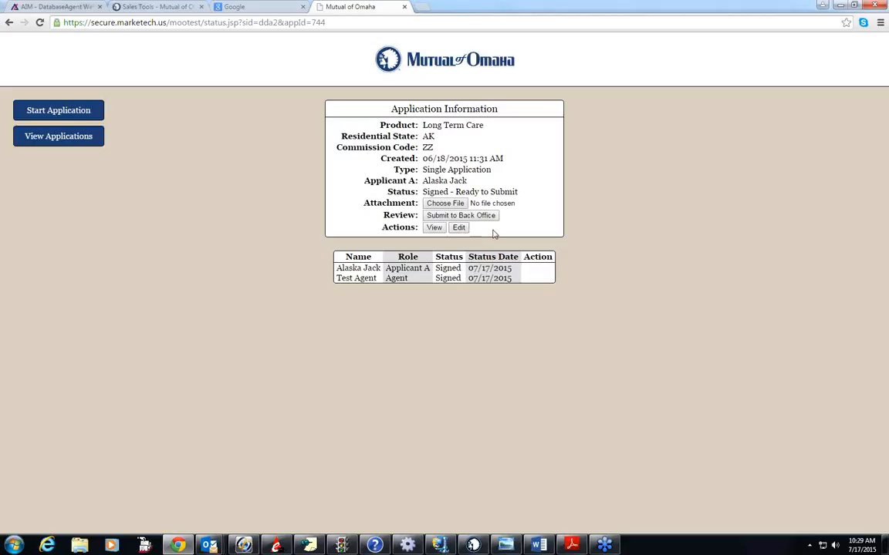
# - Start choosing a file to attach to the signed application
pyautogui.click(449, 204)
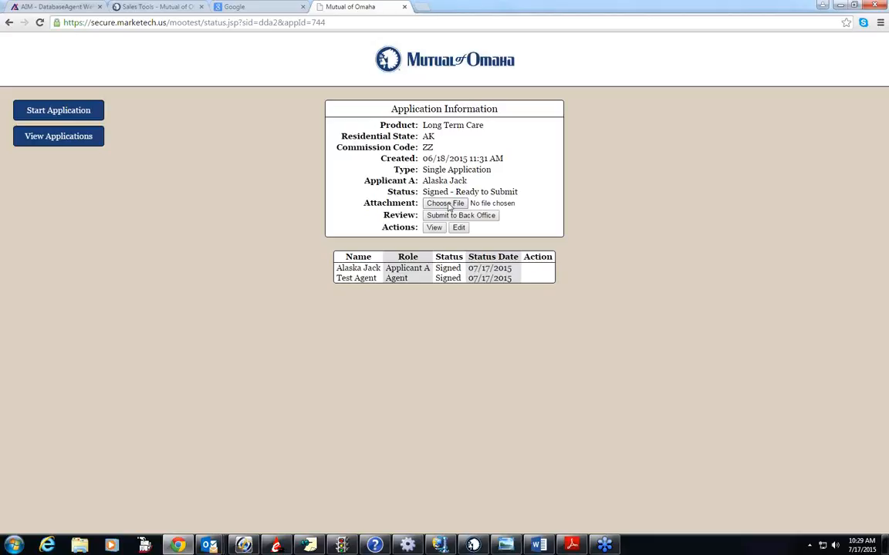
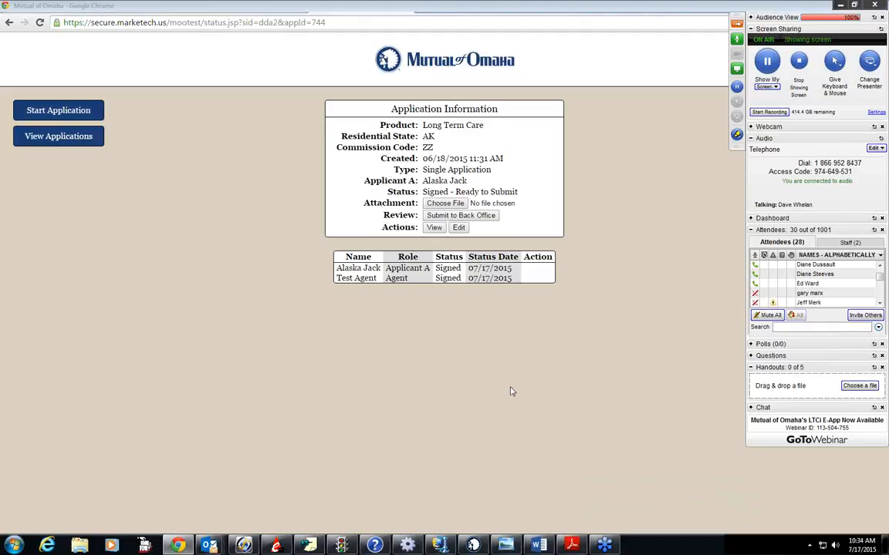
# - Switch to Outlook and show the forwarded "Your Insurance Application" e-mail containing the applicant's signing link
pyautogui.moveTo(214, 546)
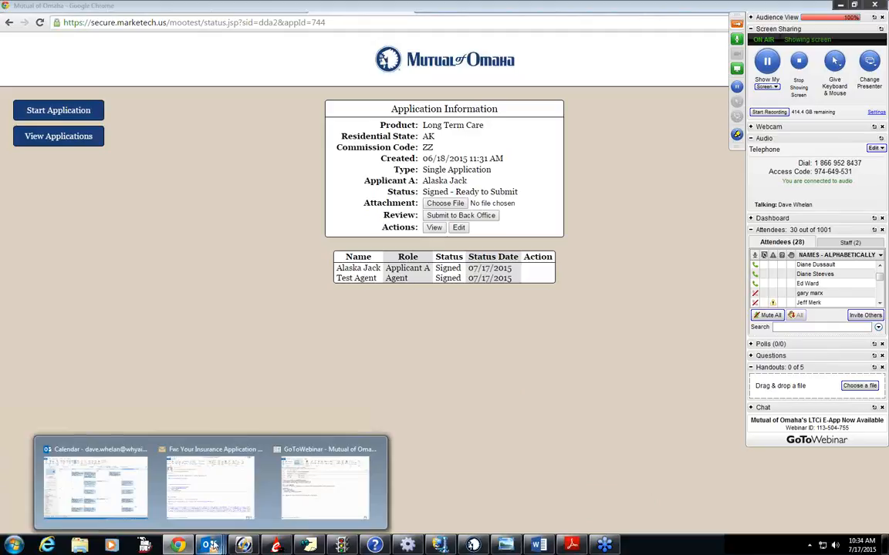
pyautogui.click(214, 496)
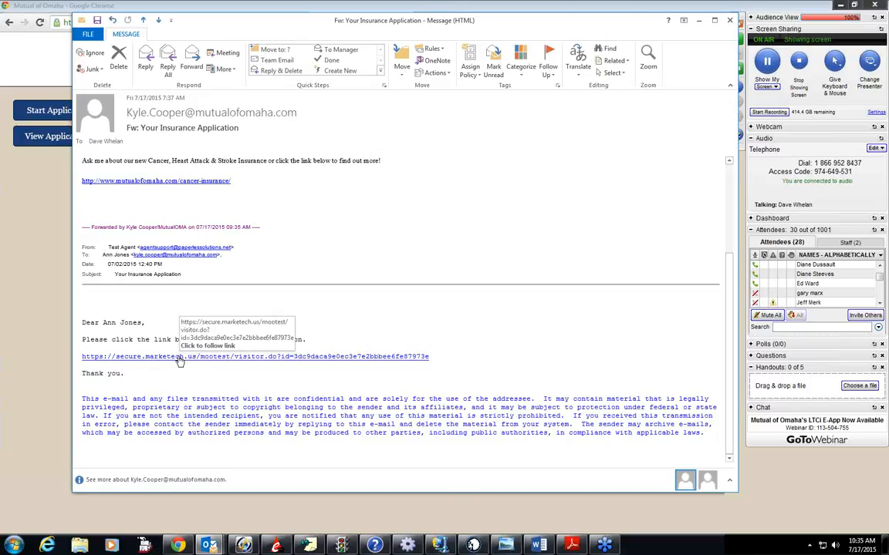
pyautogui.click(755, 279)
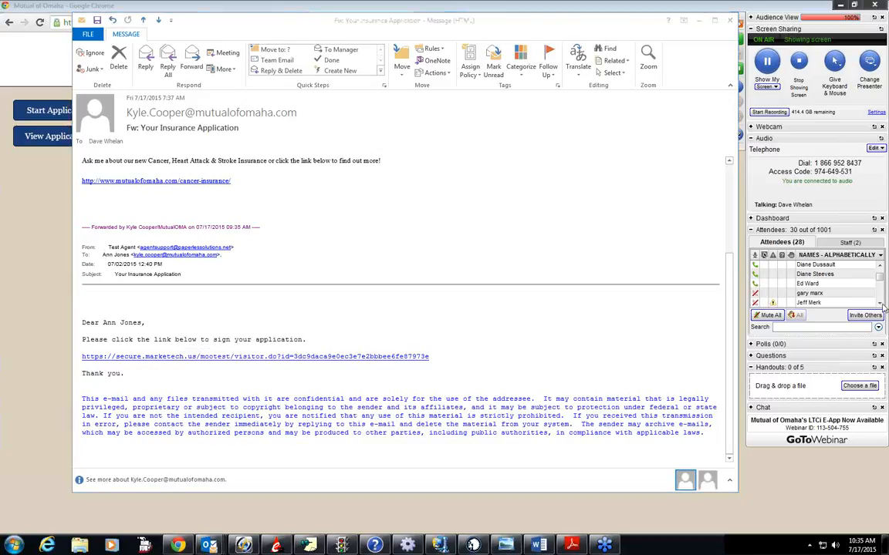